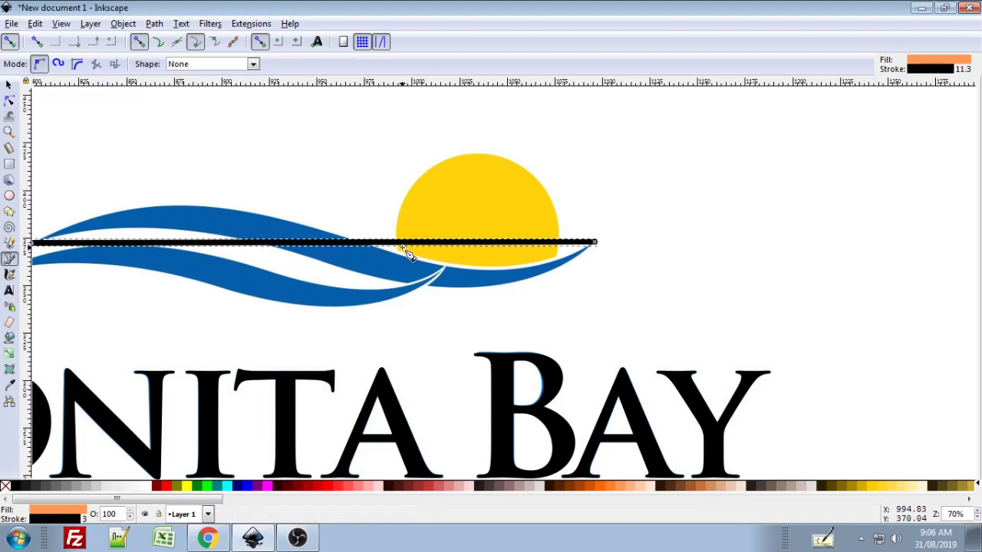
Set the horizontal line's stroke width to 0.5 mm in Fill and Stroke
ctrl+scroll(422, 248, up, 1)
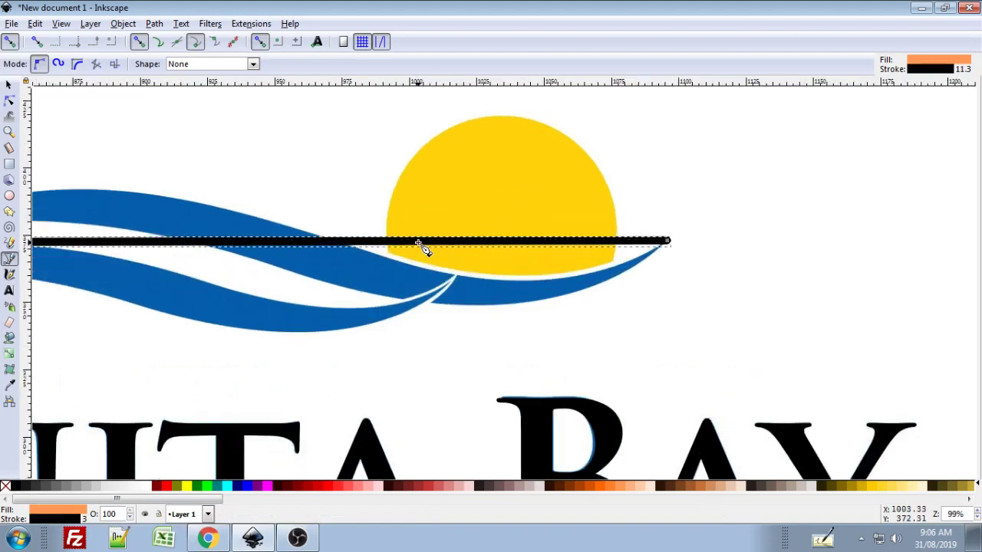
key(ctrl+shift+f)
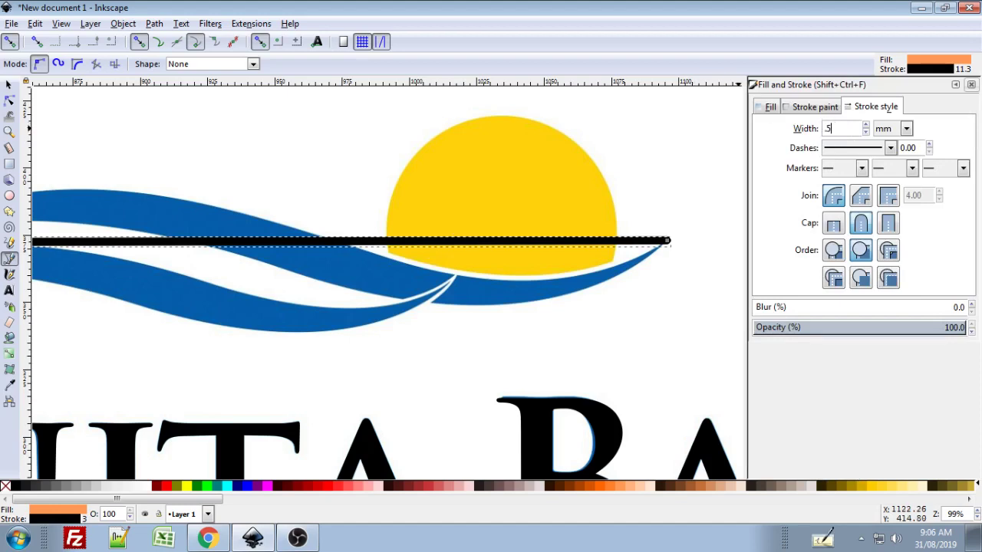
key(Return)
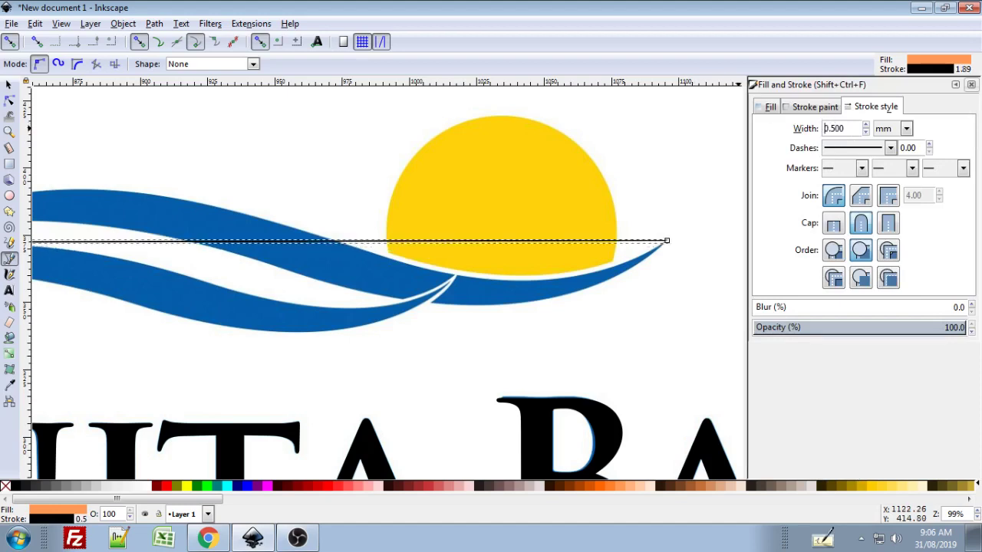
click(10, 85)
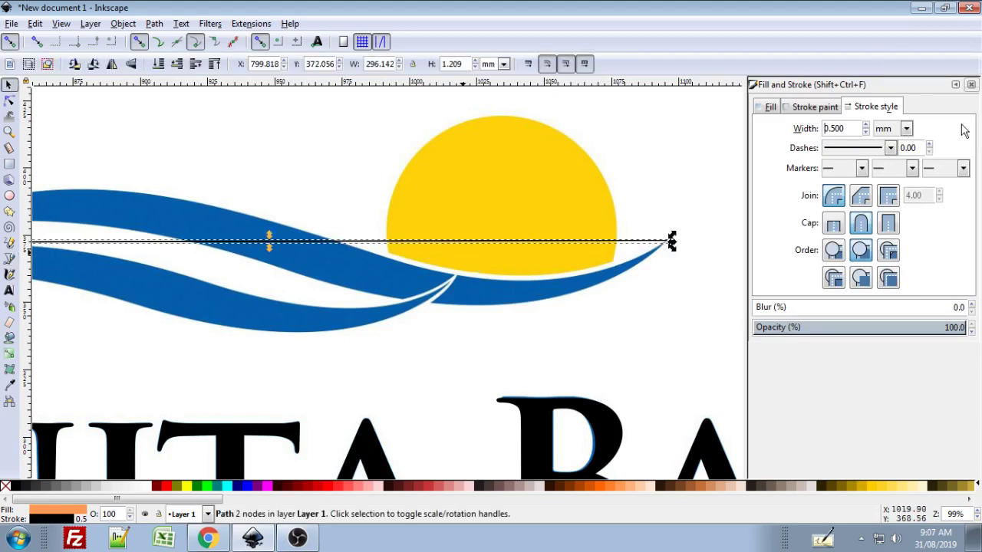
click(971, 84)
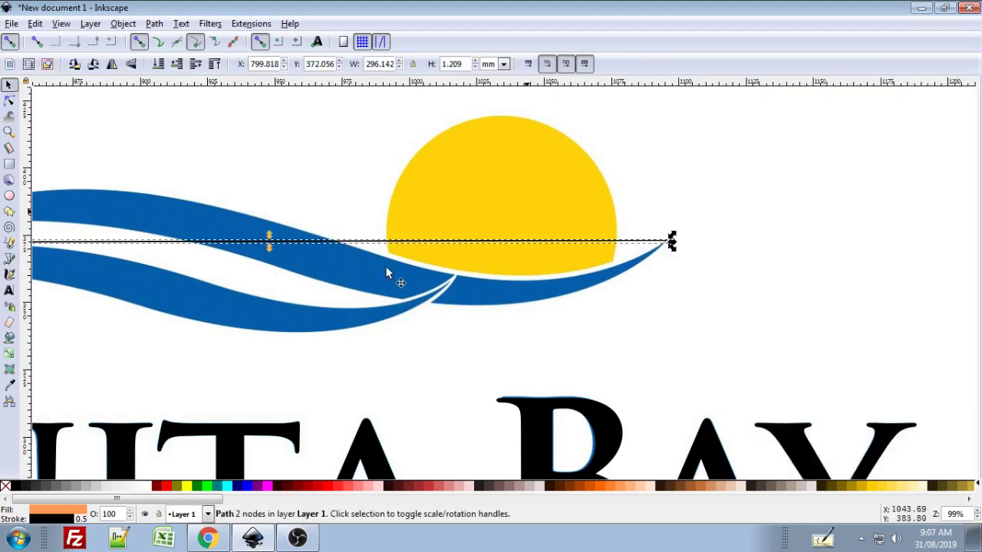
Select both end nodes of the line with the Node tool
scroll(387, 273, left, 6)
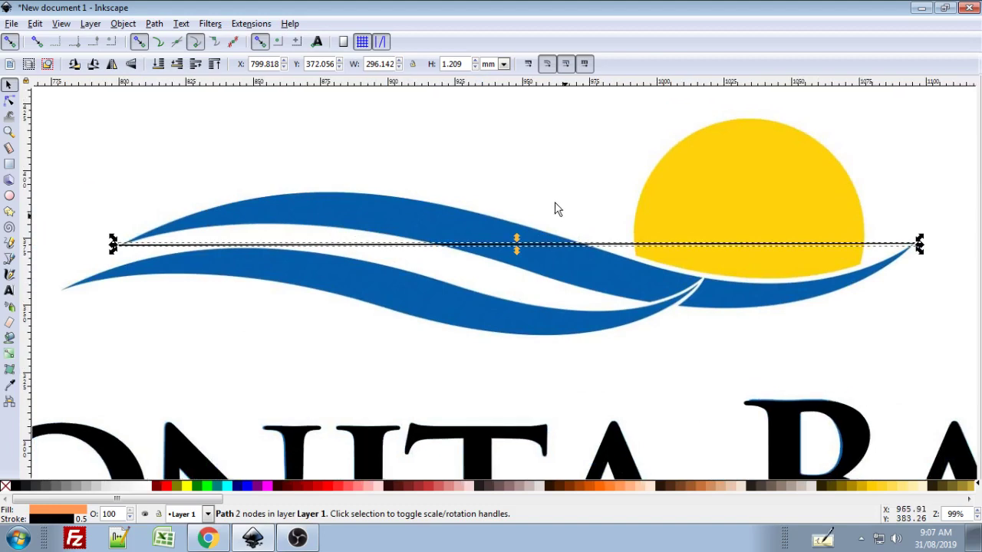
key(n)
drag(91, 156, 959, 291)
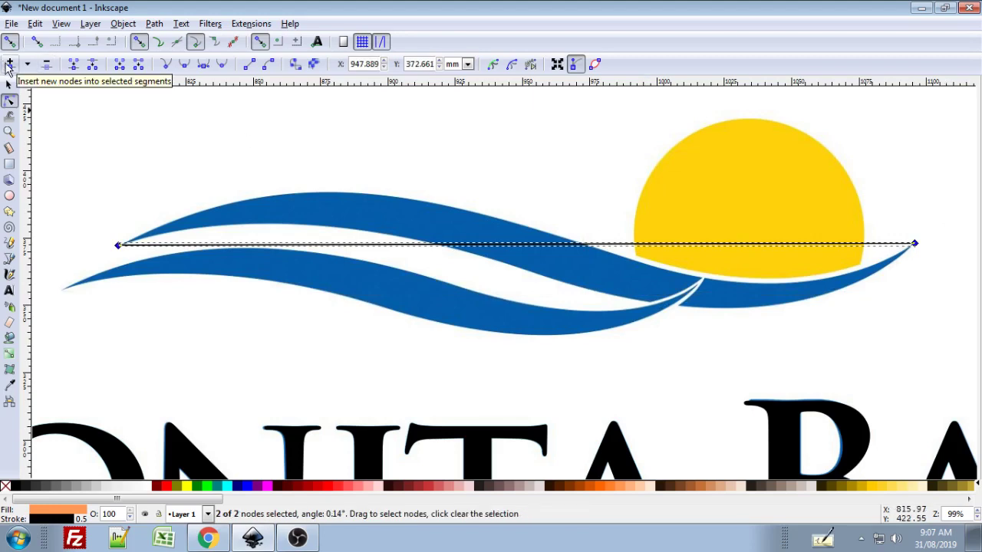
Add a middle node to the line, pull it upward, and remove the fill
click(10, 65)
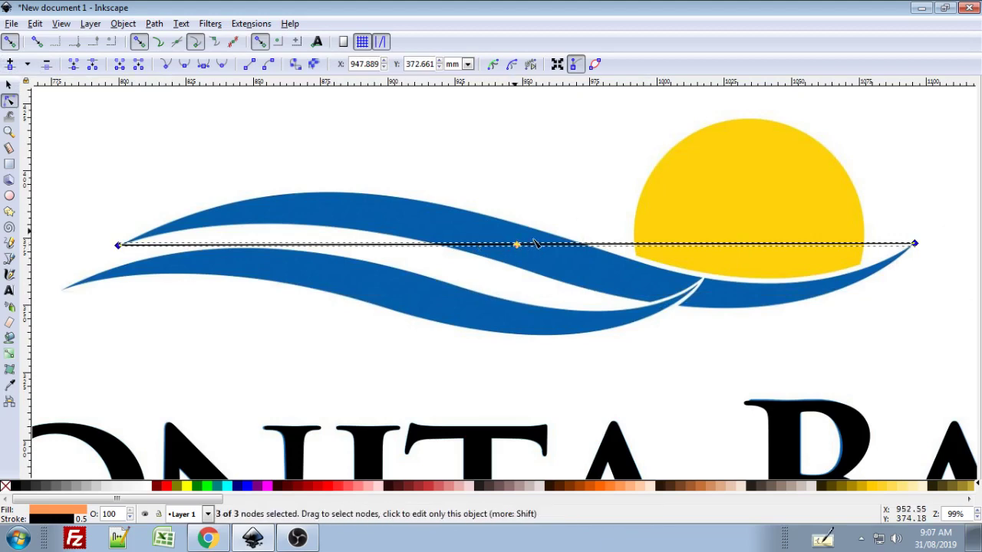
click(450, 165)
click(509, 251)
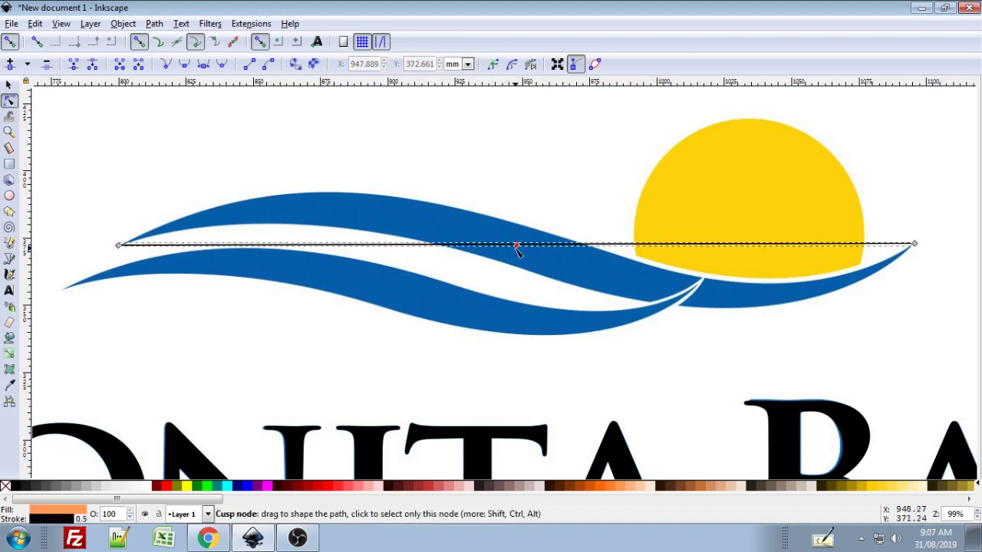
drag(517, 248, 517, 222)
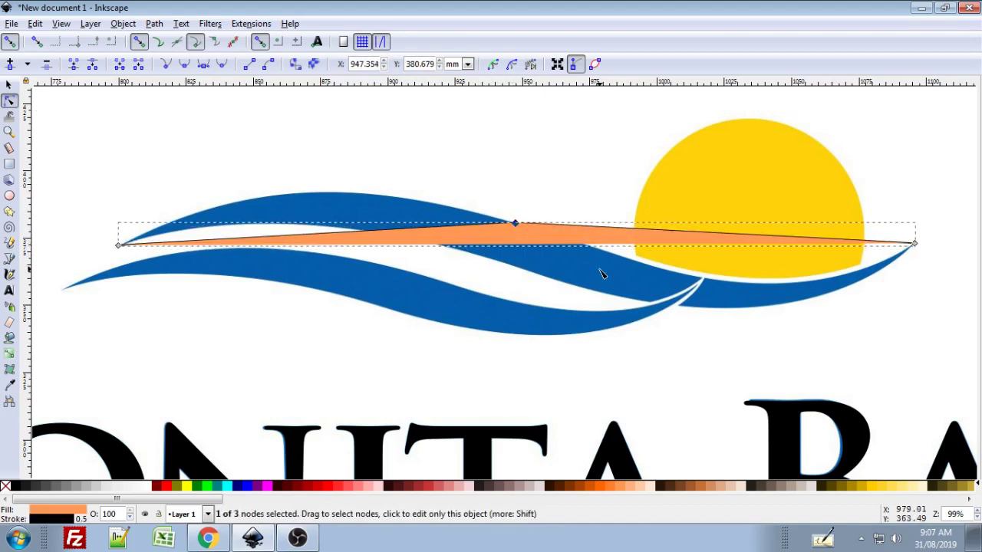
click(6, 486)
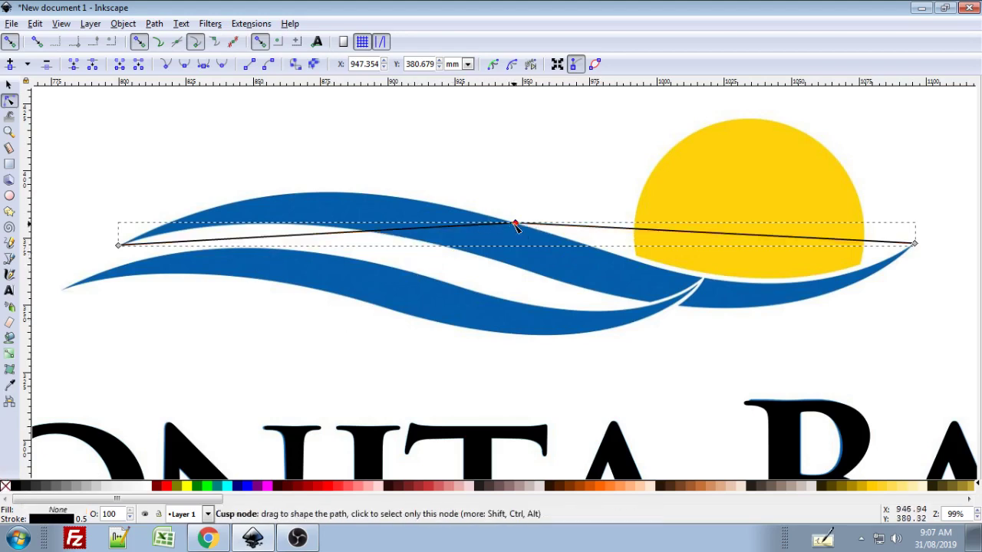
Make the middle node symmetric and bend the curve along the upper wave's top edge
click(203, 65)
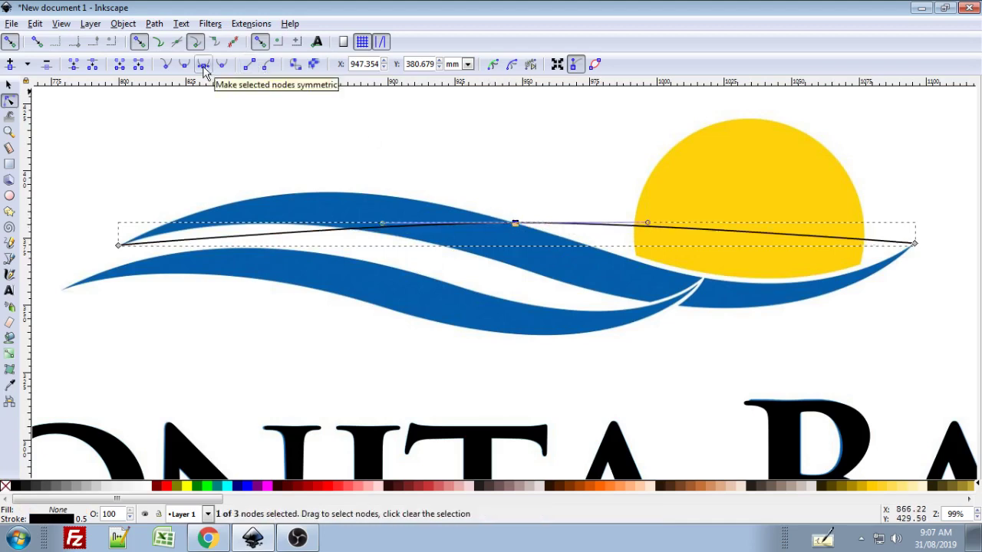
click(204, 68)
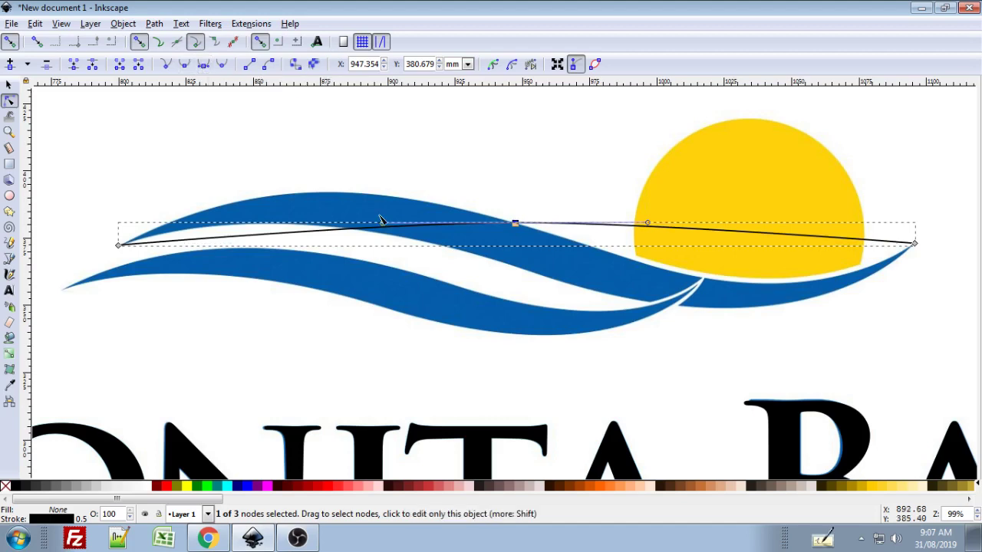
drag(382, 223, 307, 147)
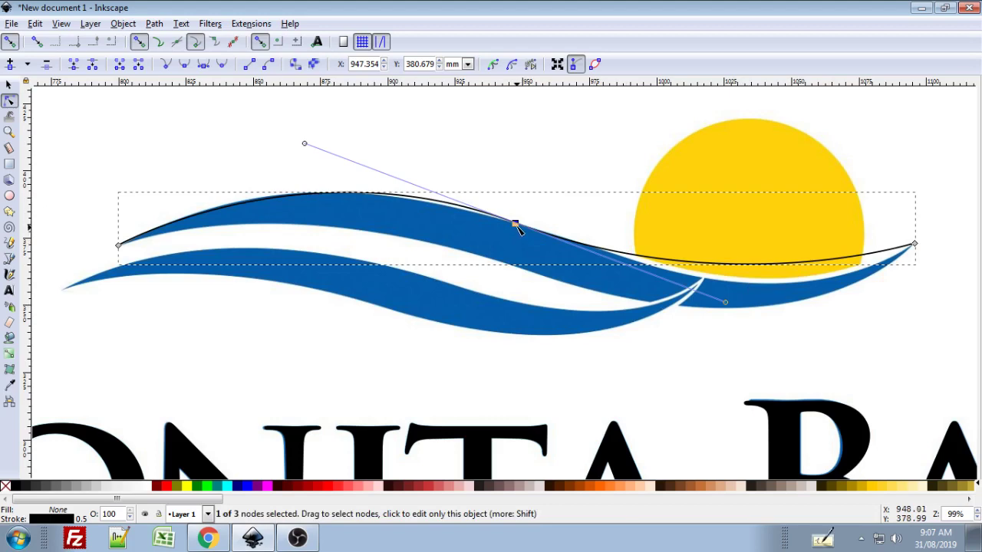
drag(516, 225, 558, 239)
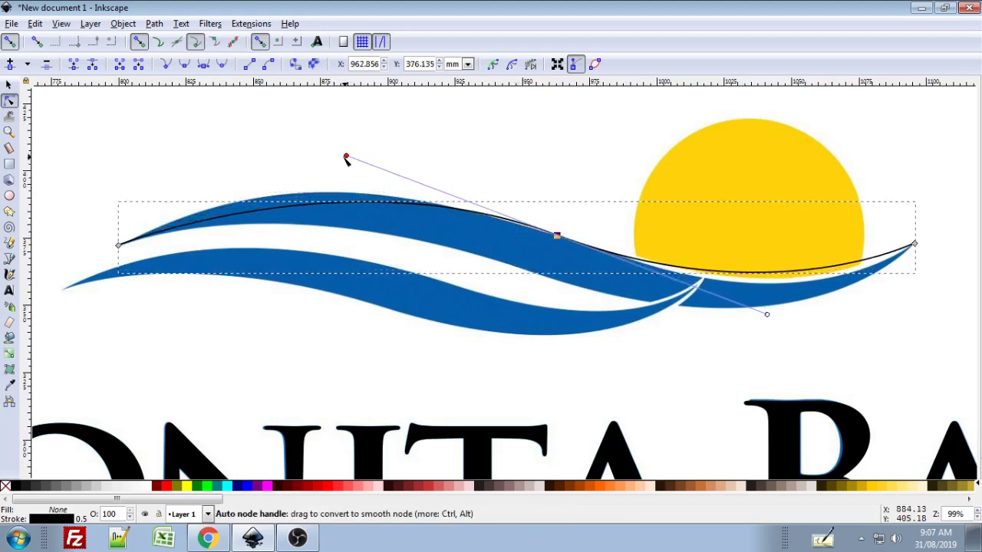
drag(346, 157, 313, 138)
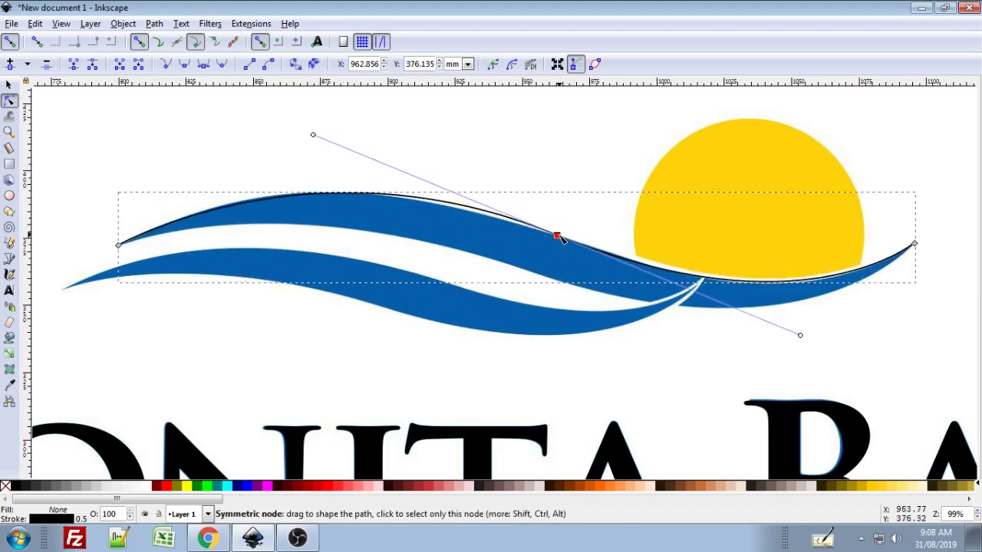
drag(561, 238, 563, 241)
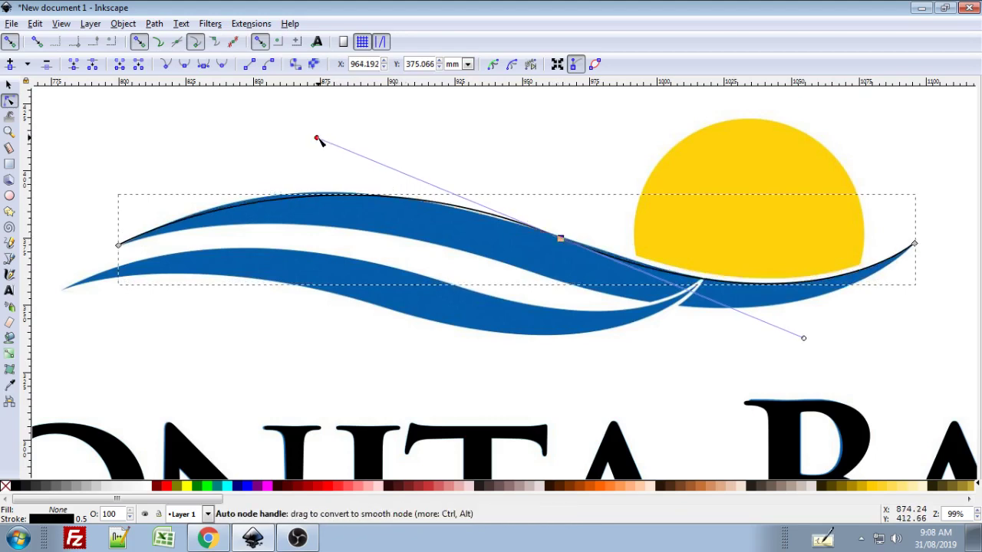
mouse_move(317, 140)
mouse_down()
mouse_move(315, 149)
mouse_move(299, 138)
mouse_up()
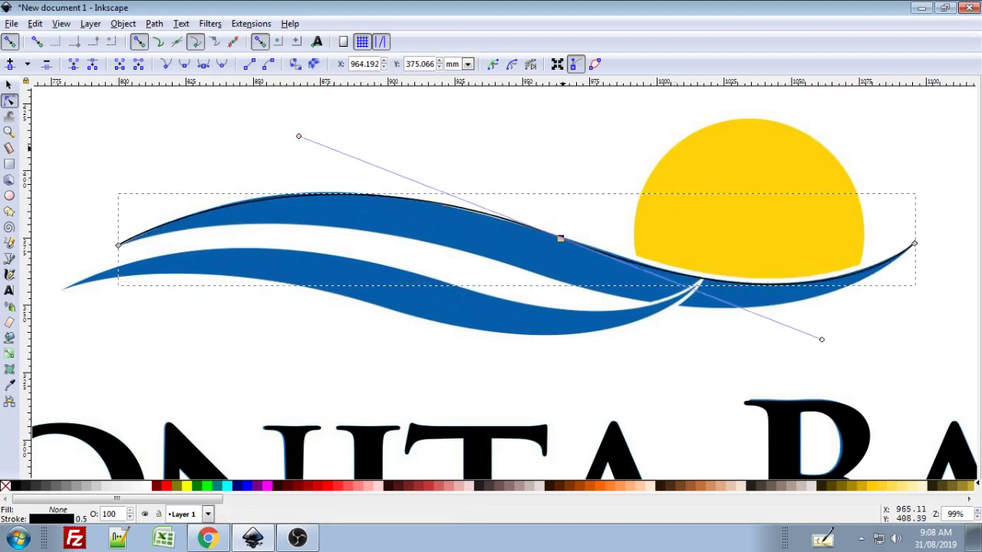
key(Escape)
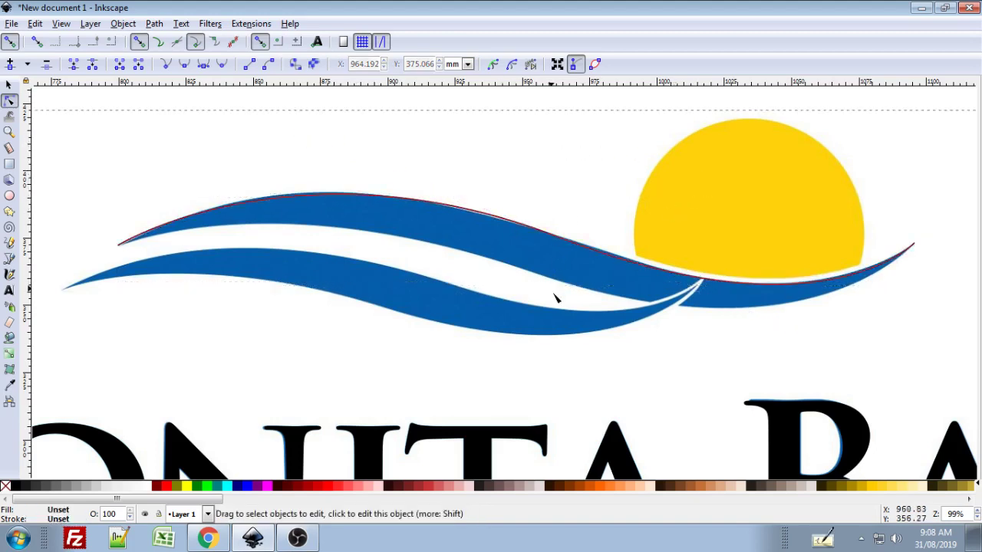
Move the whole curve down three Shift+Down steps toward the wave's lower edge
click(535, 232)
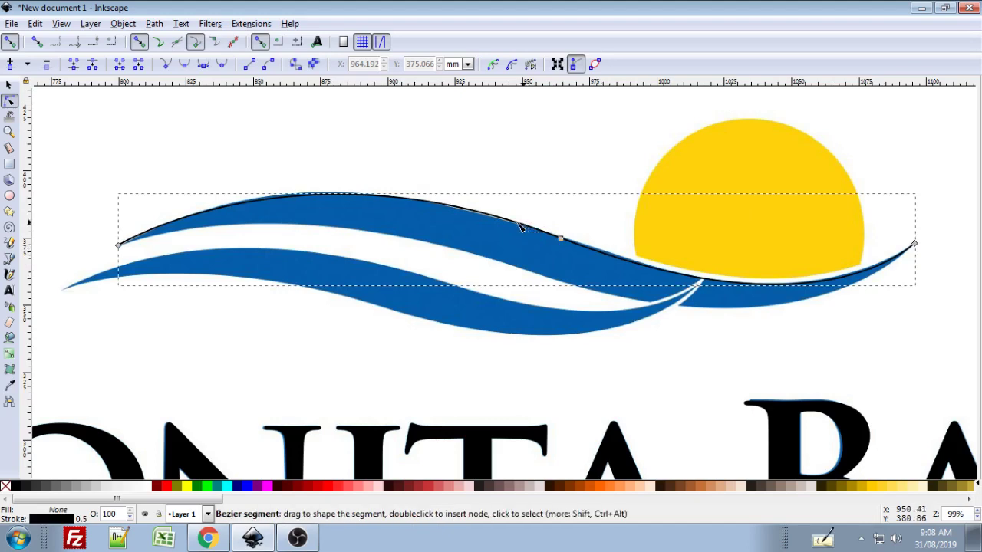
click(519, 228)
key(s)
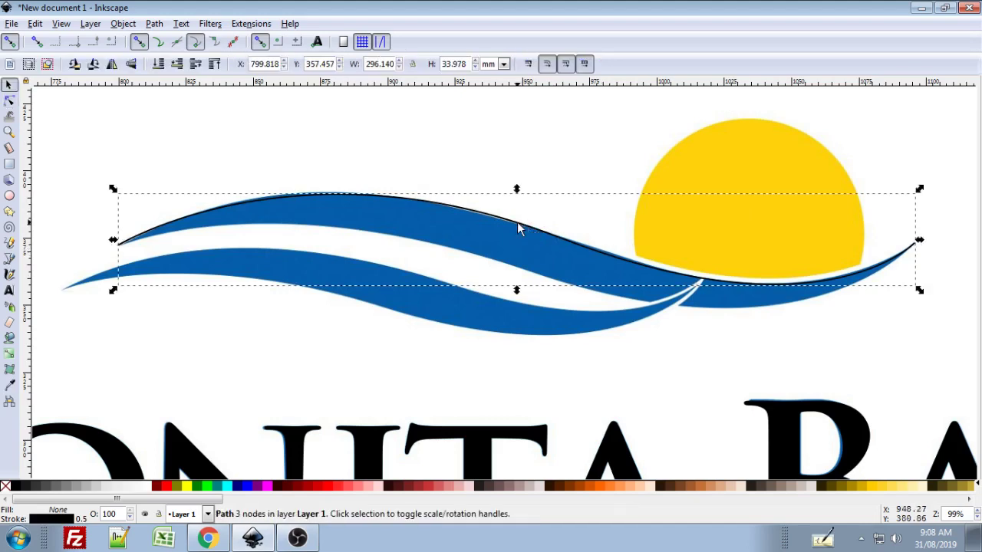
key(shift+Down)
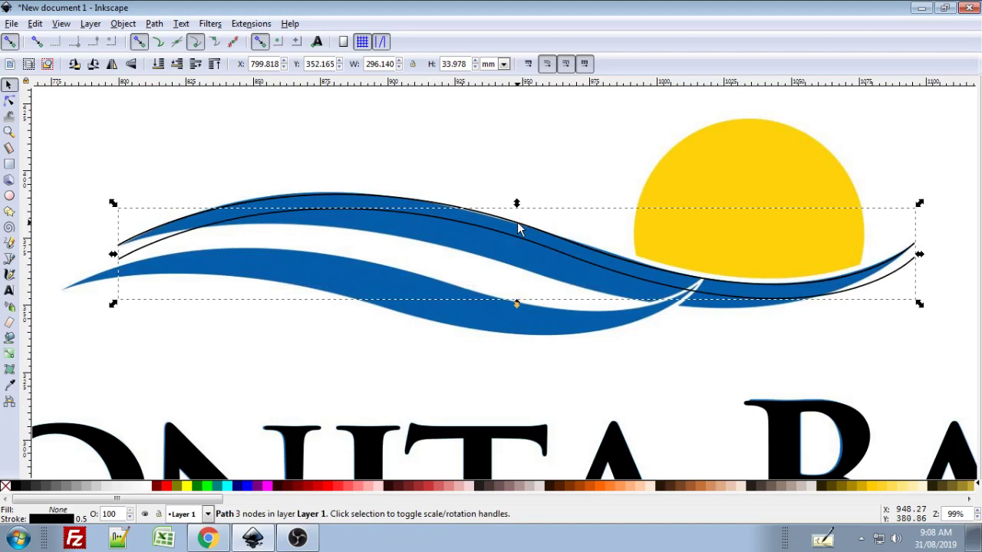
key(shift+Down)
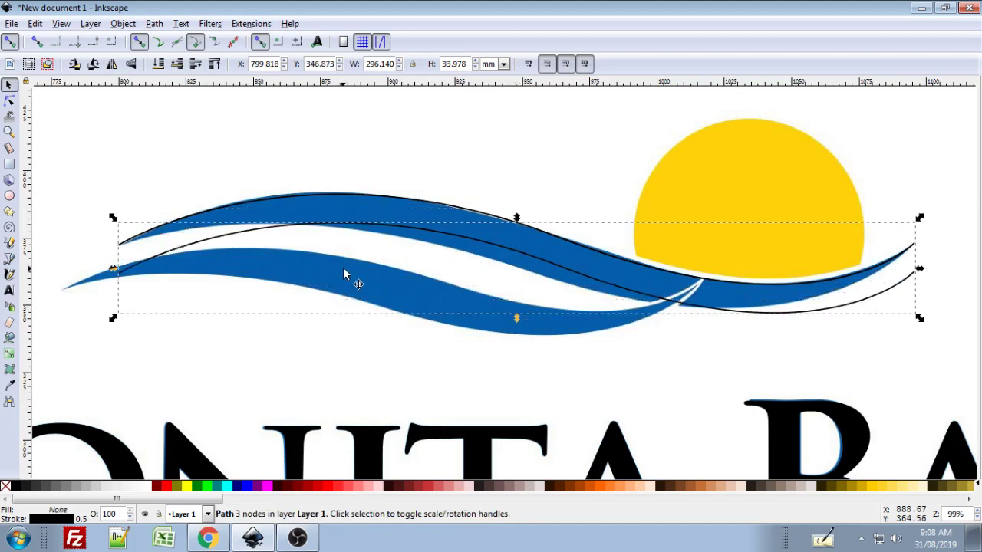
click(905, 291)
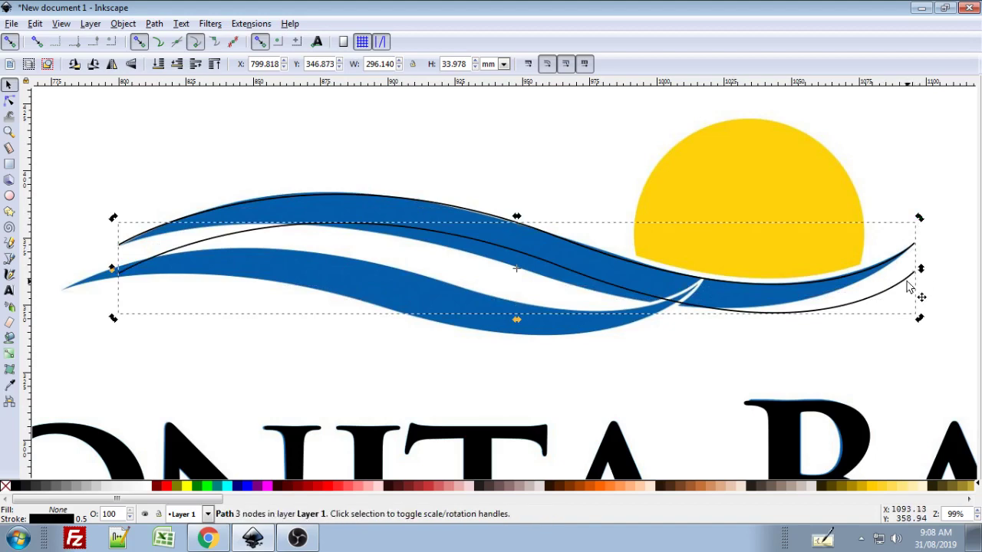
key(shift+Down)
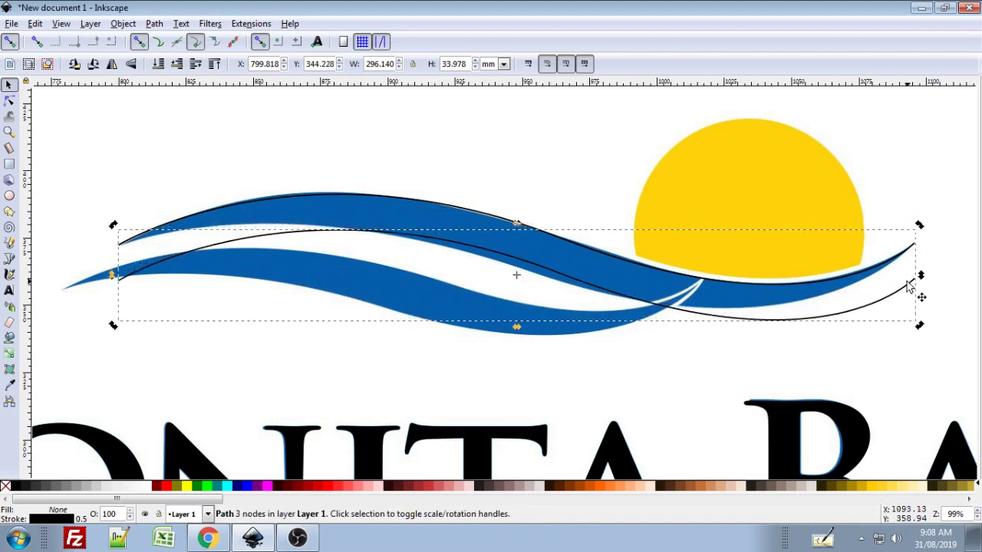
Snap the curve's end nodes onto the wave tips and bend its middle to fit
double_click(517, 270)
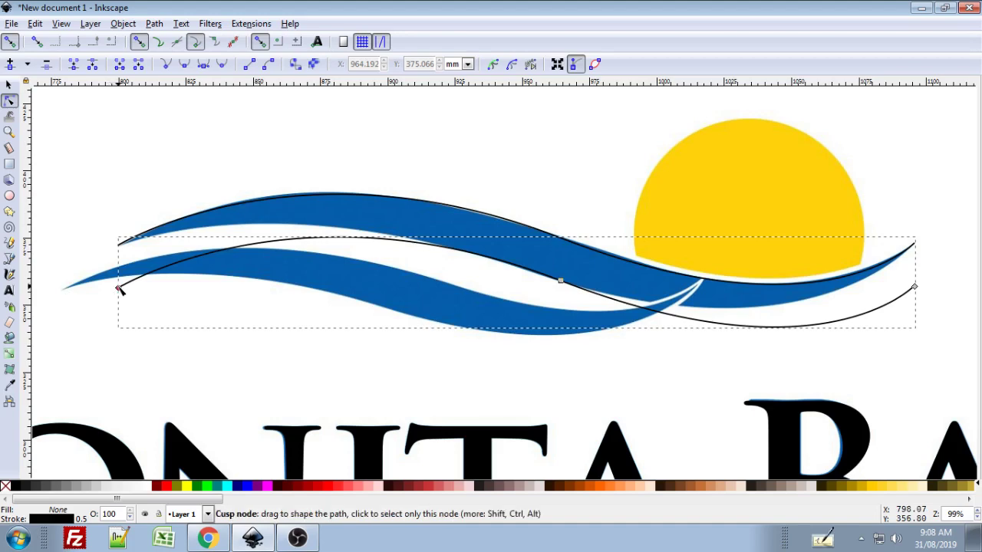
drag(119, 288, 121, 246)
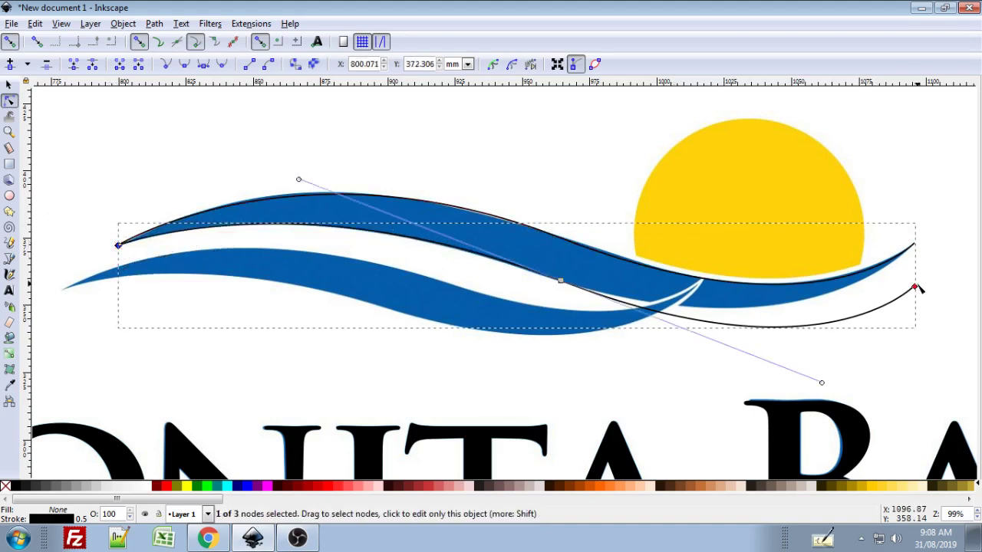
drag(918, 288, 915, 244)
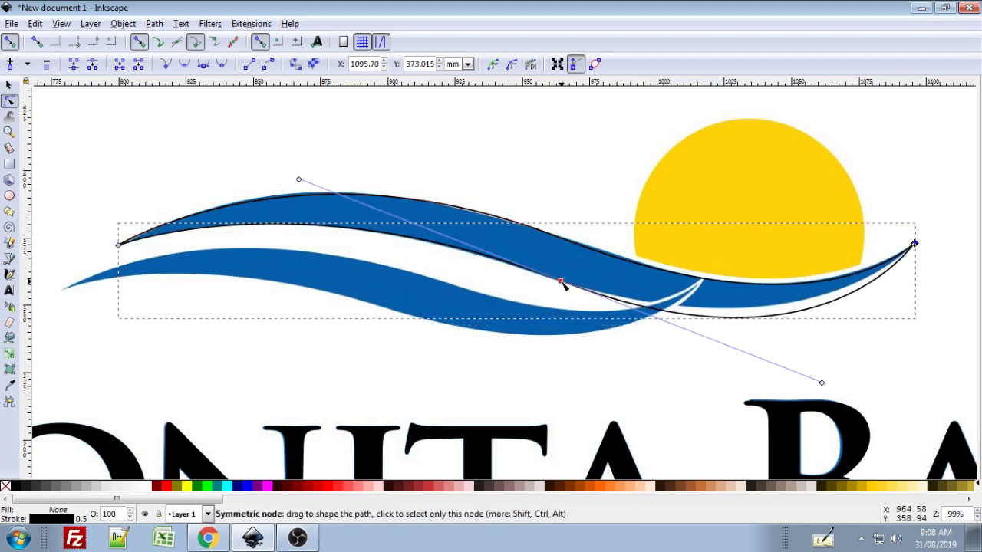
drag(563, 283, 538, 277)
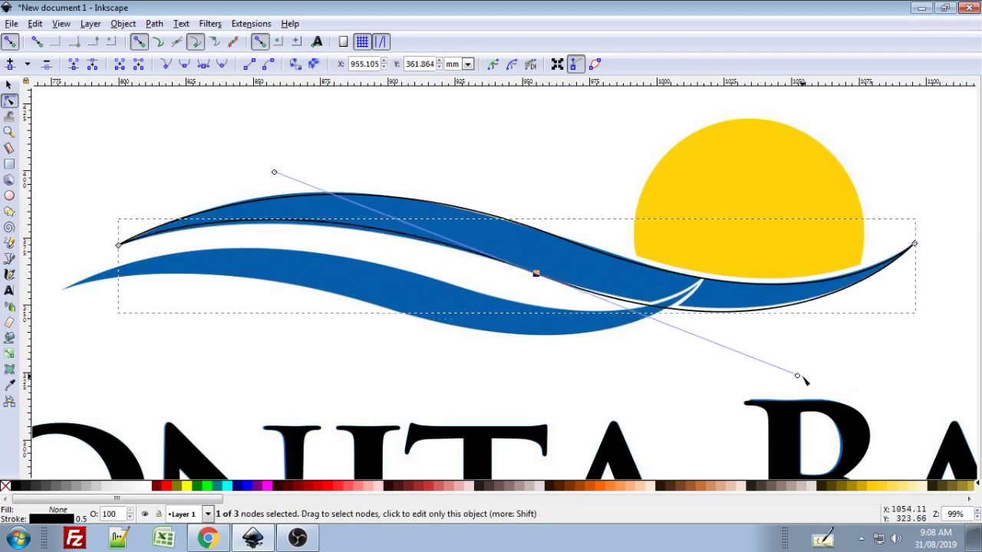
drag(798, 376, 801, 370)
key(Escape)
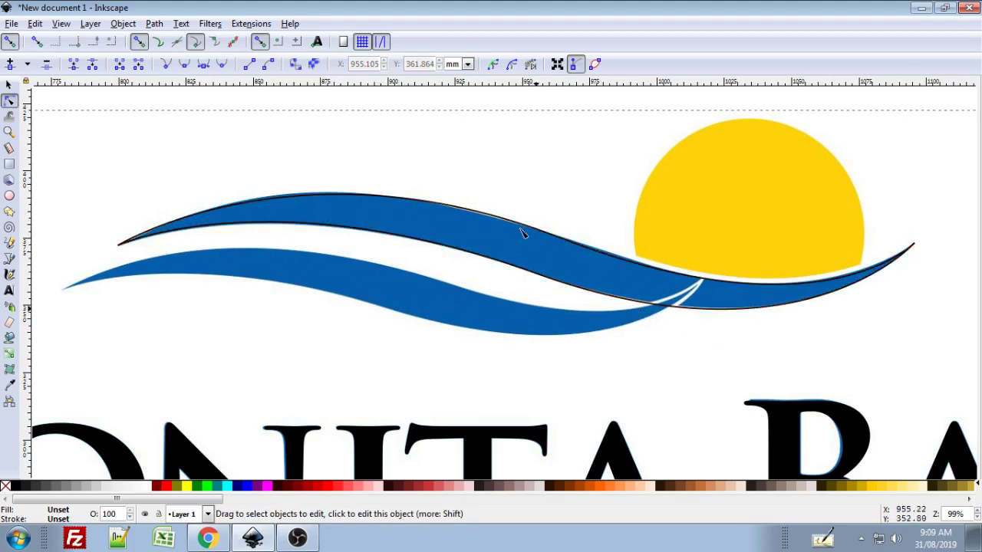
Join the two curves' left and right end nodes into one closed wave path
click(248, 207)
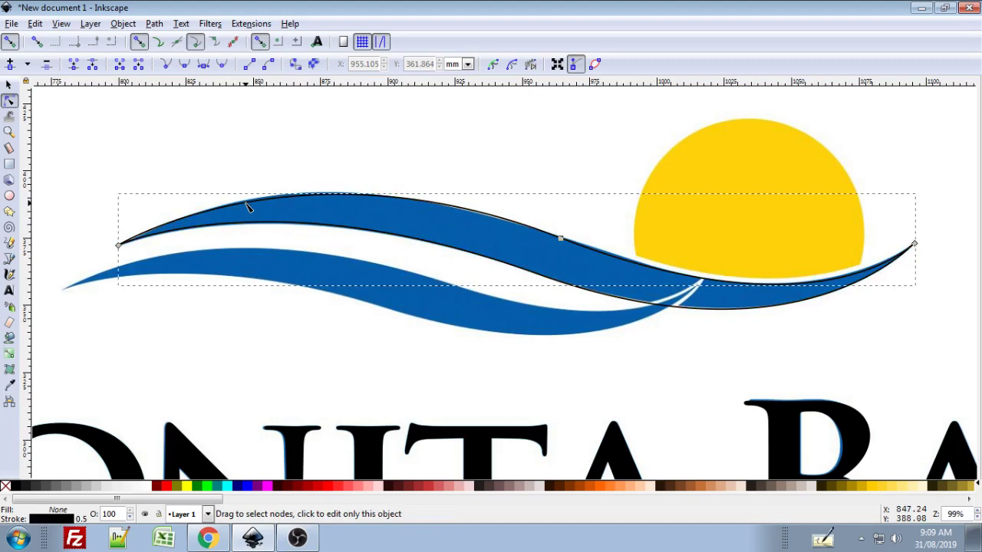
shift+click(248, 224)
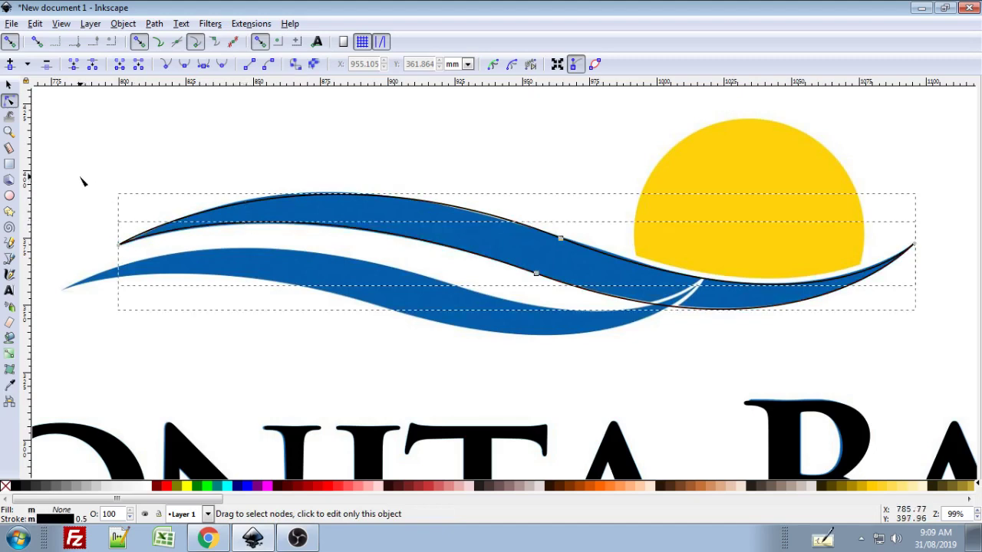
drag(78, 168, 121, 256)
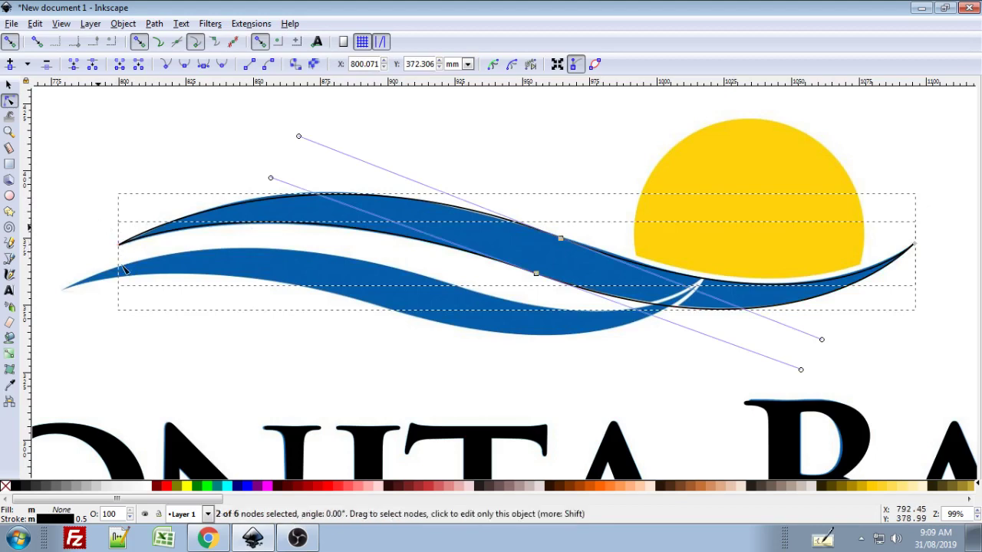
click(75, 69)
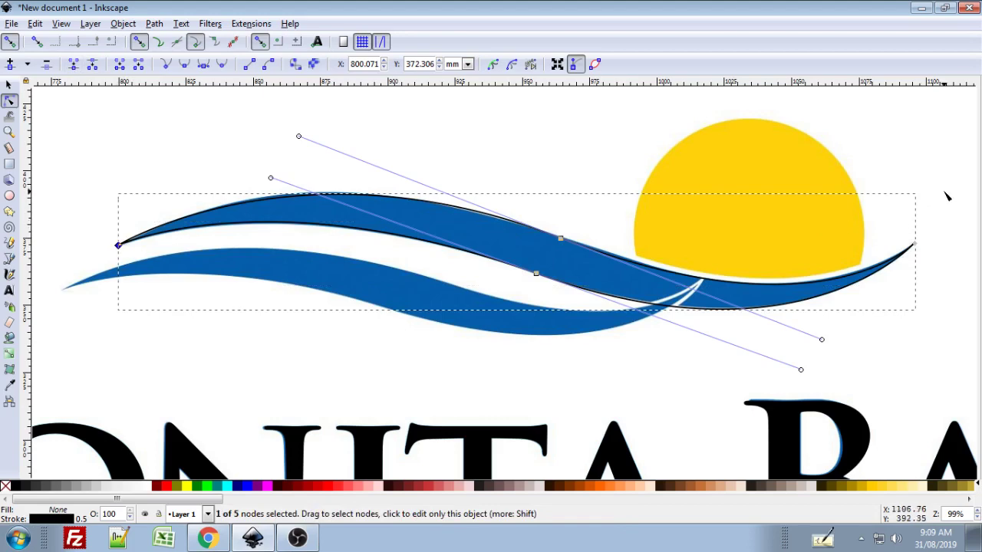
drag(946, 196, 901, 287)
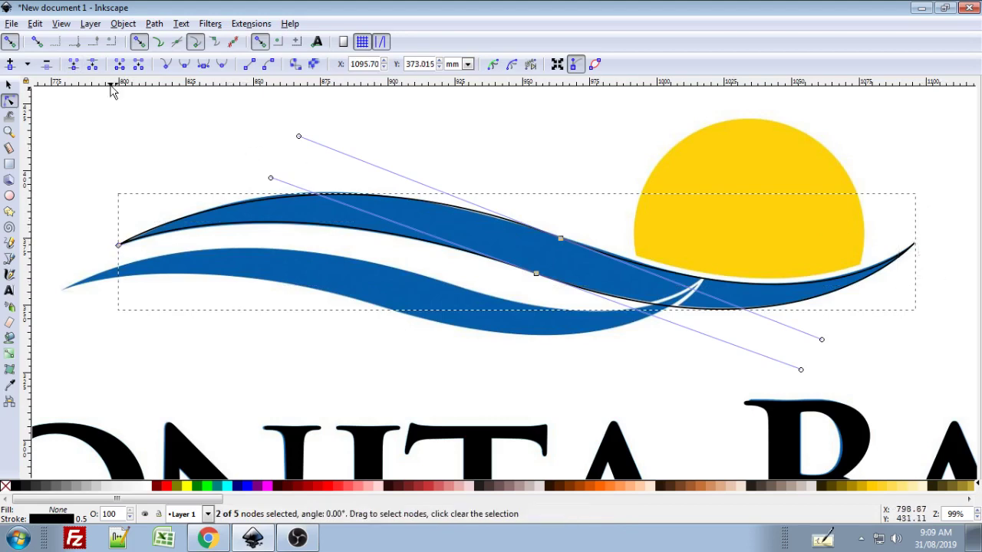
click(74, 66)
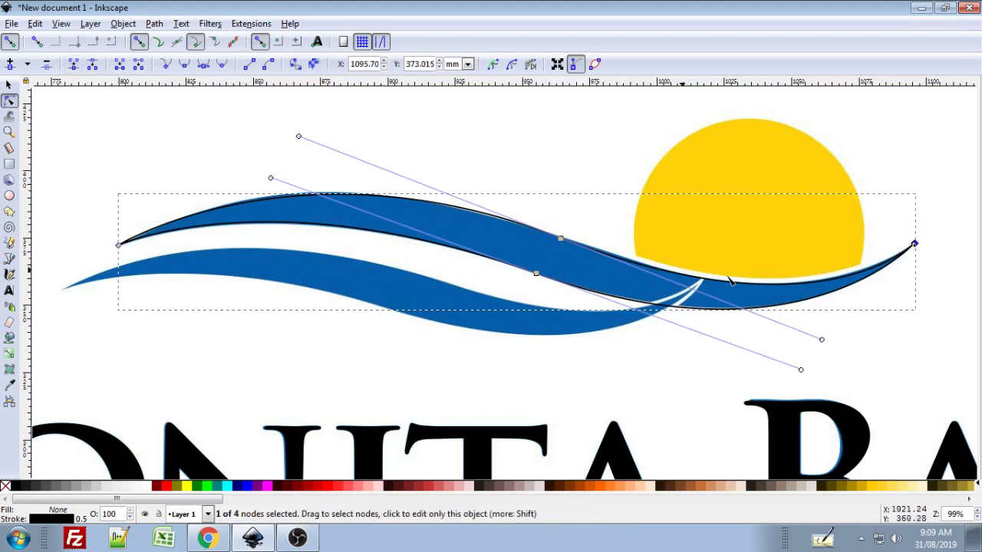
click(507, 170)
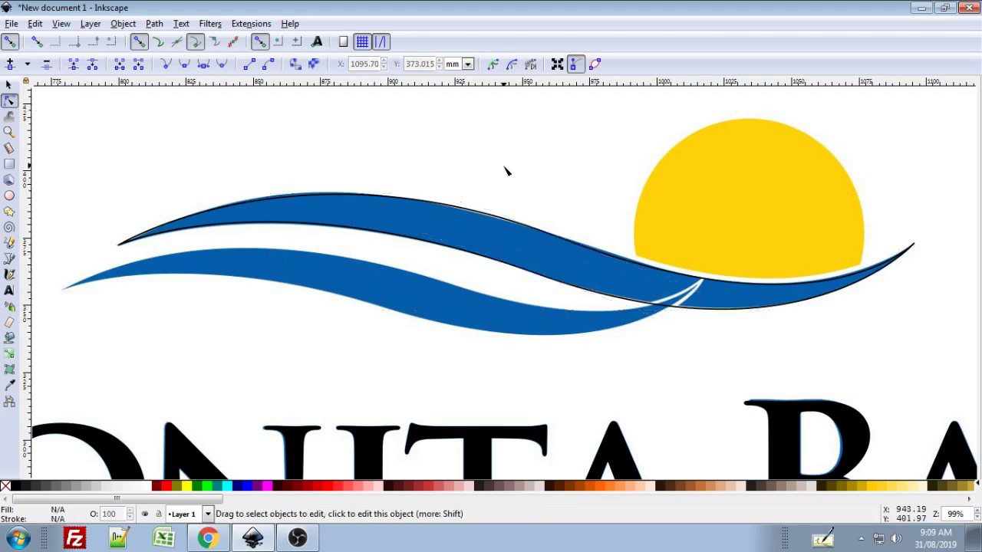
key(s)
click(503, 223)
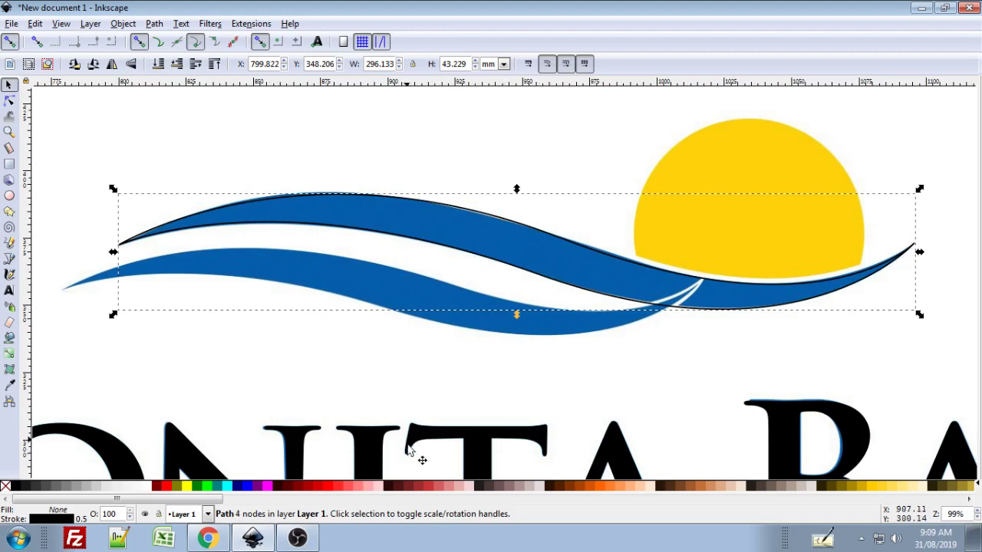
Fill the traced wave with red and remove its black outline
click(437, 486)
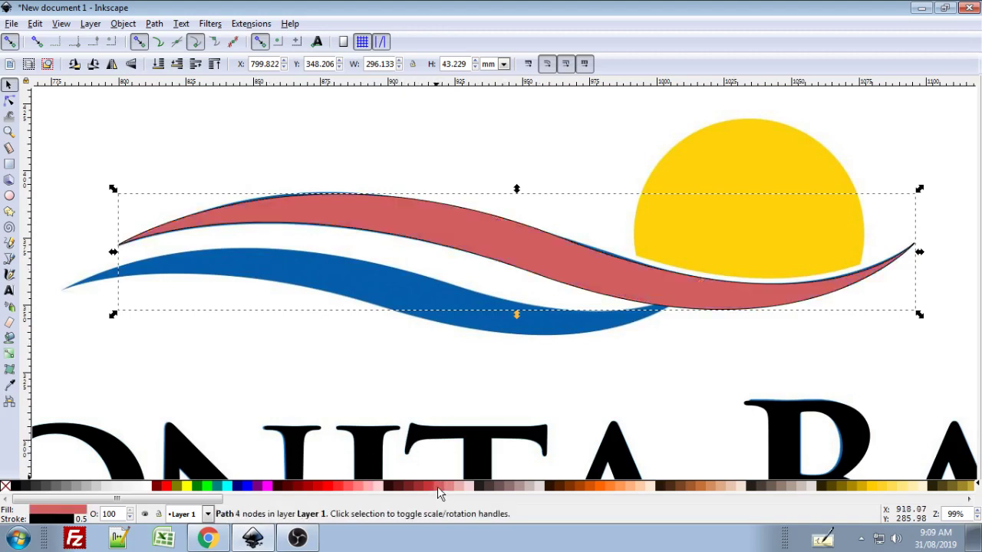
shift+click(5, 489)
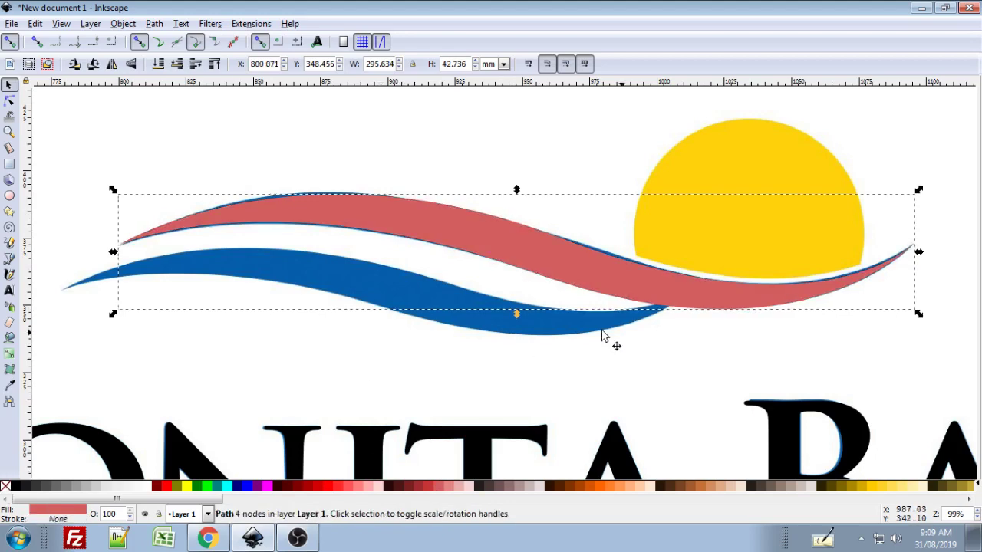
ctrl+scroll(583, 264, up, 1)
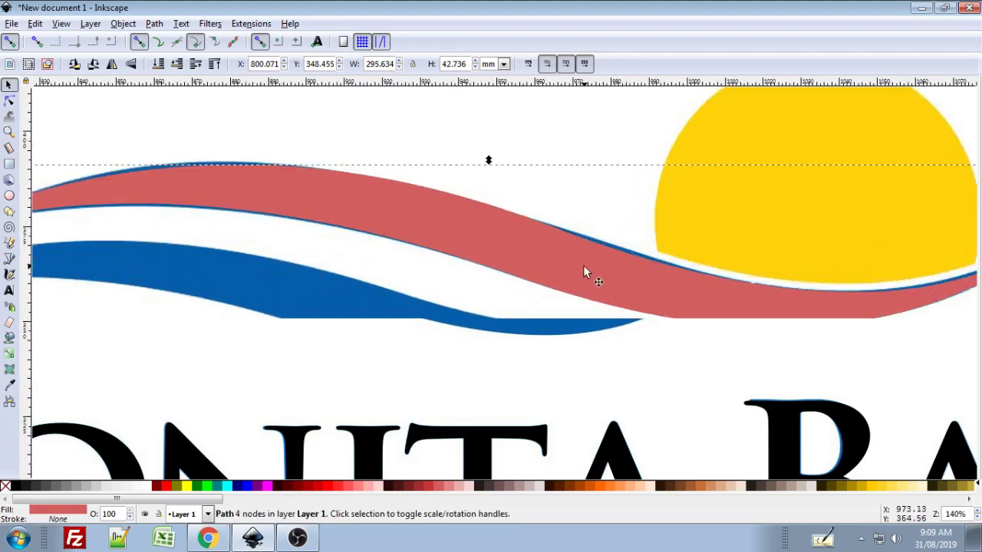
ctrl+scroll(592, 260, down, 1)
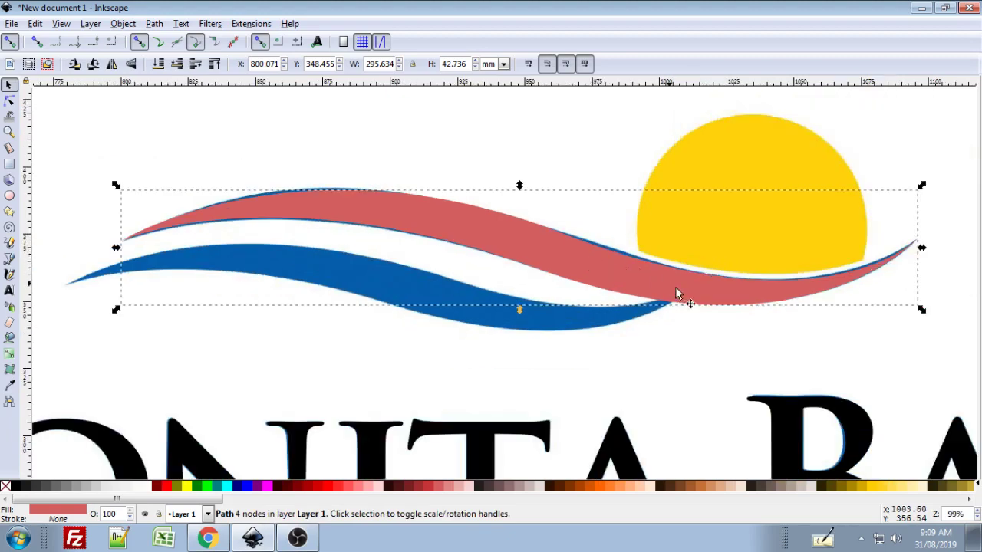
ctrl+scroll(583, 269, down, 1)
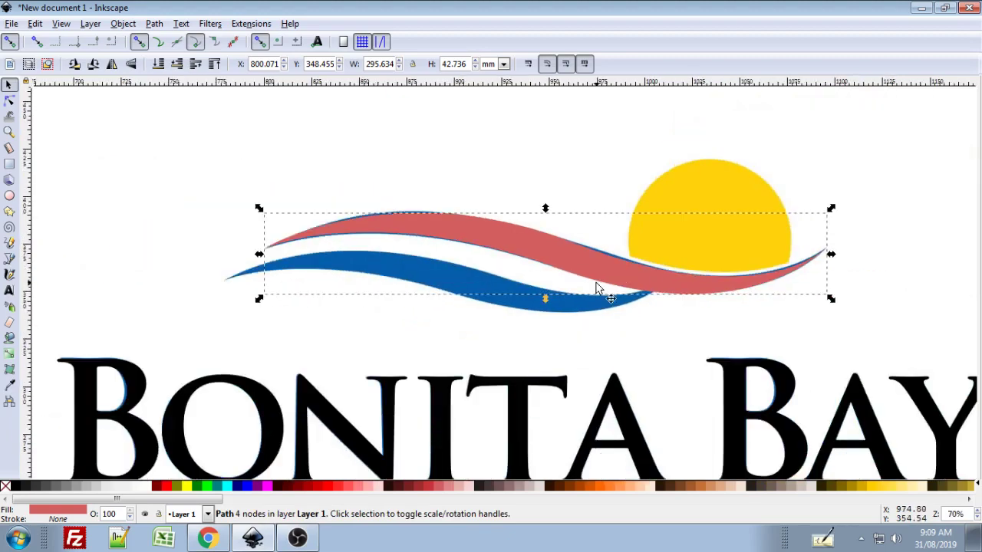
Place a red copy over the lower wave, narrowed to about 237 mm and slightly tilted
click(598, 283)
drag(373, 238, 335, 272)
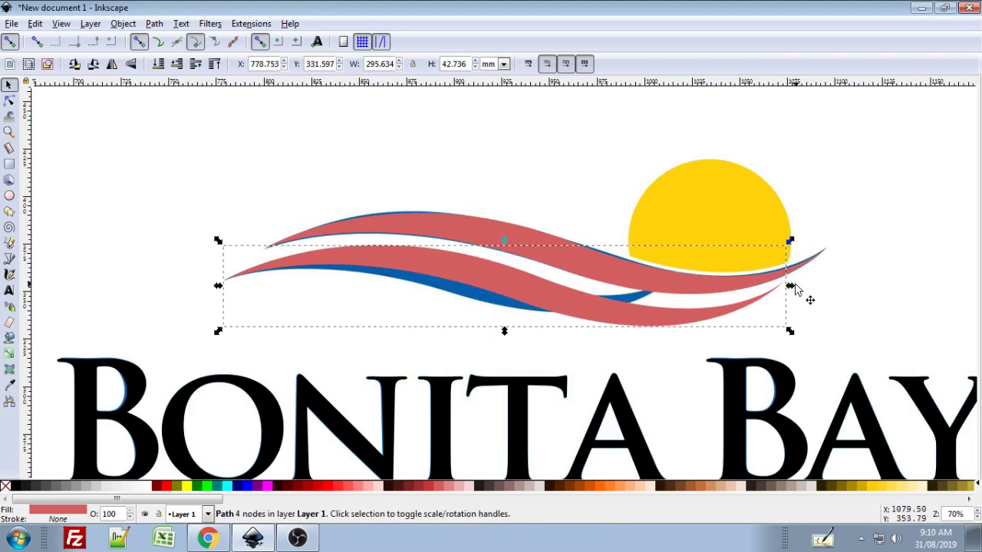
drag(798, 296, 675, 300)
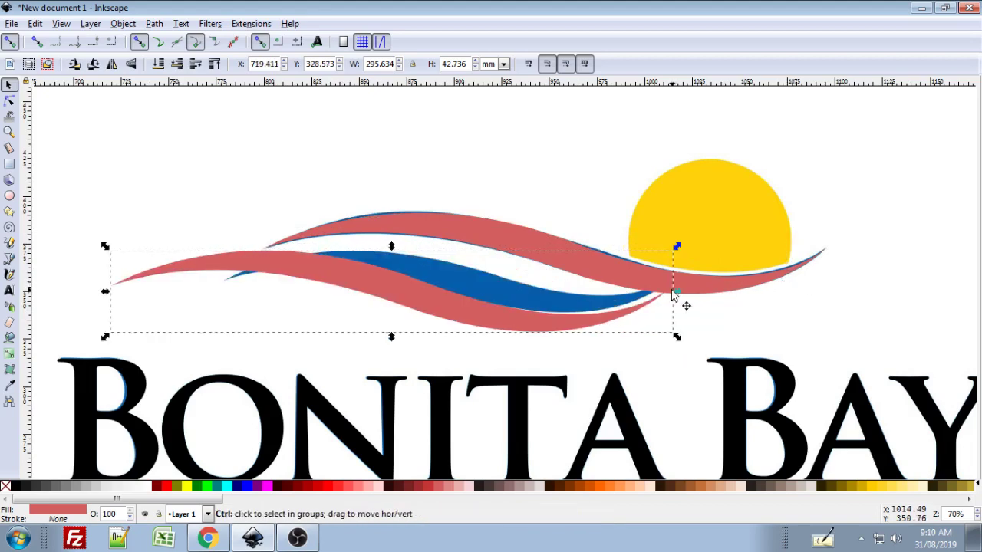
key(ctrl+z)
drag(790, 287, 678, 299)
click(651, 276)
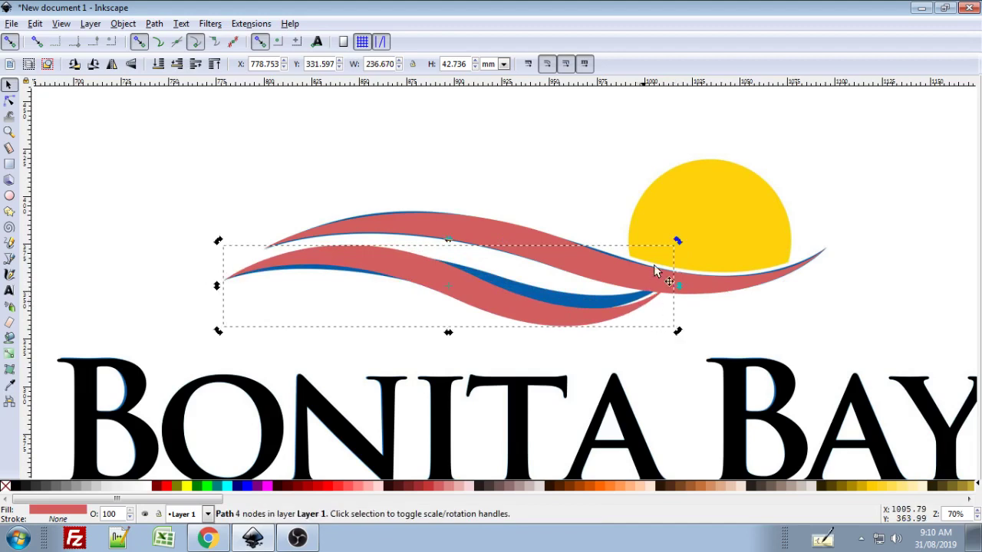
drag(678, 241, 679, 237)
drag(679, 234, 680, 236)
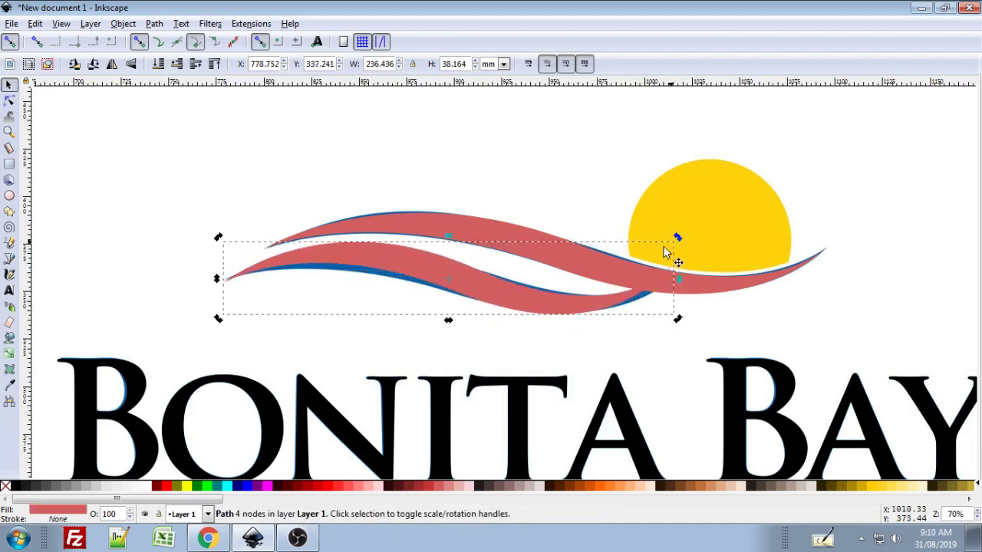
key(Up)
key(Up)
ctrl+scroll(390, 296, up, 1)
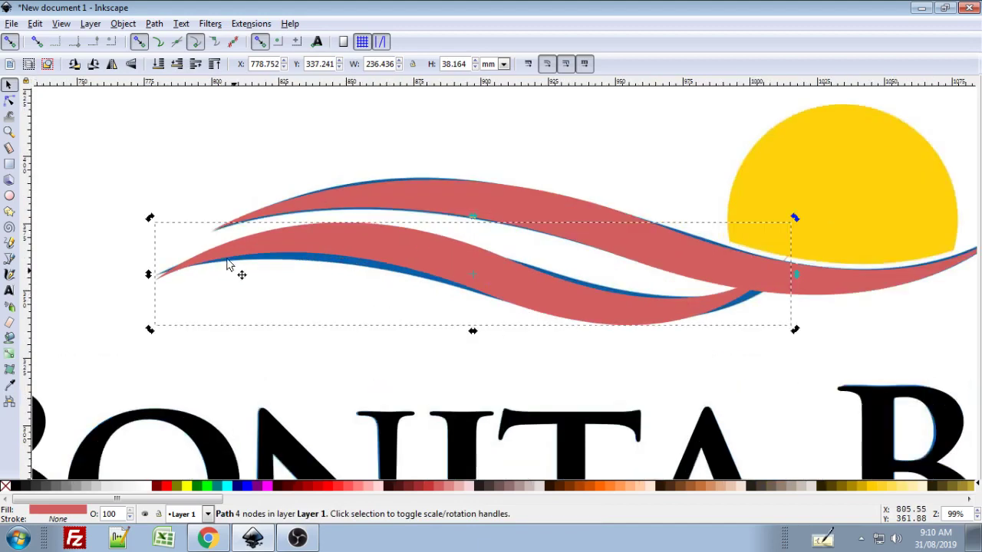
Drag the red copy's nodes and handles to start fitting the lower blue wave
key(n)
click(155, 281)
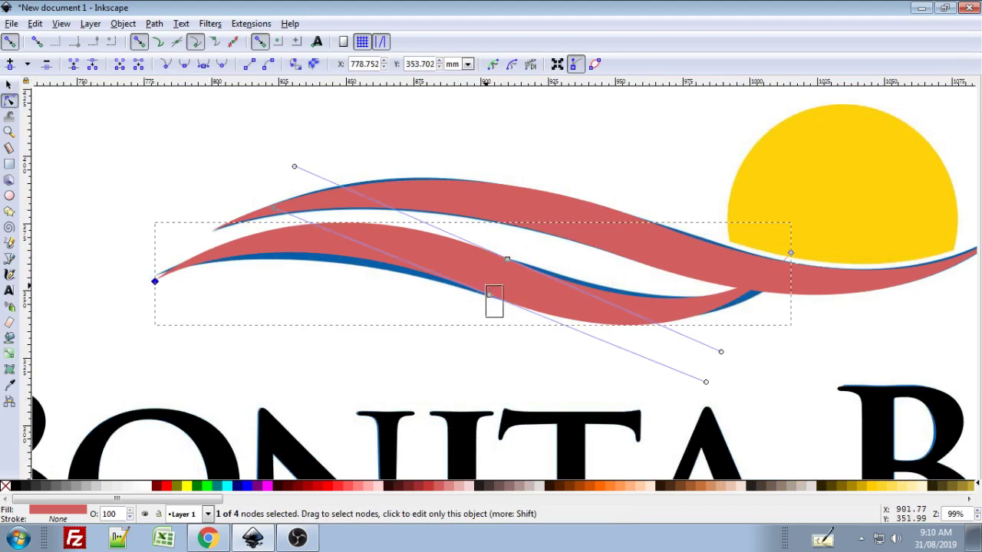
drag(491, 297, 484, 299)
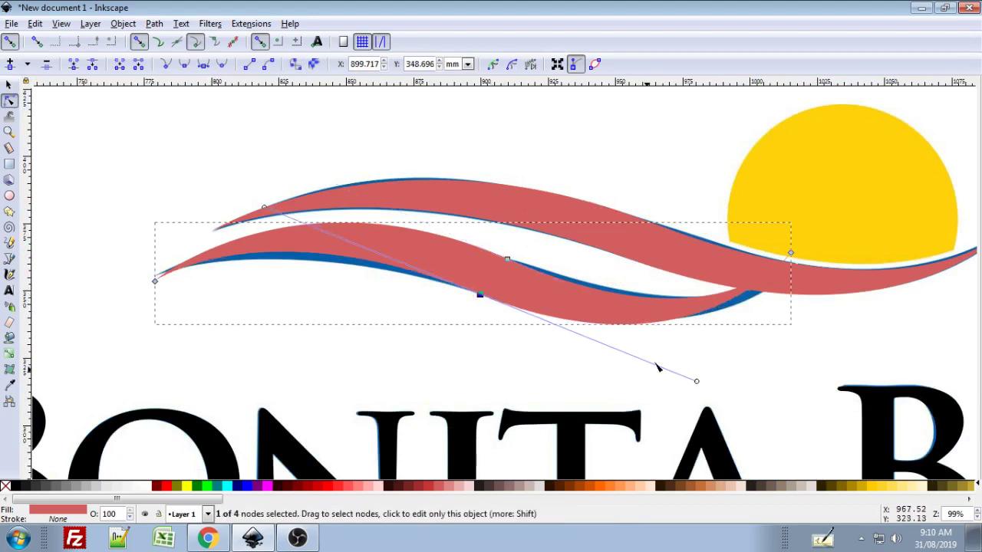
drag(698, 382, 705, 367)
click(527, 272)
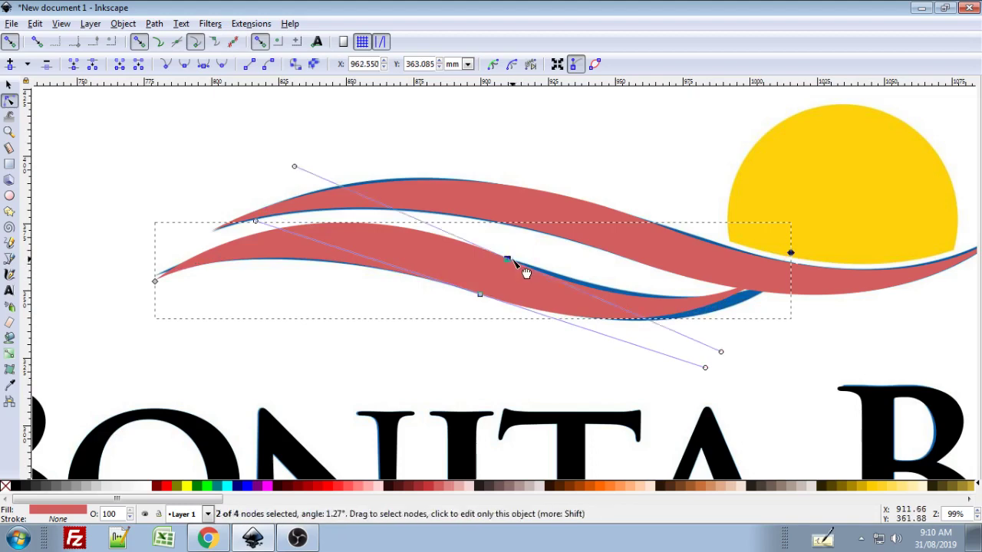
drag(295, 167, 297, 193)
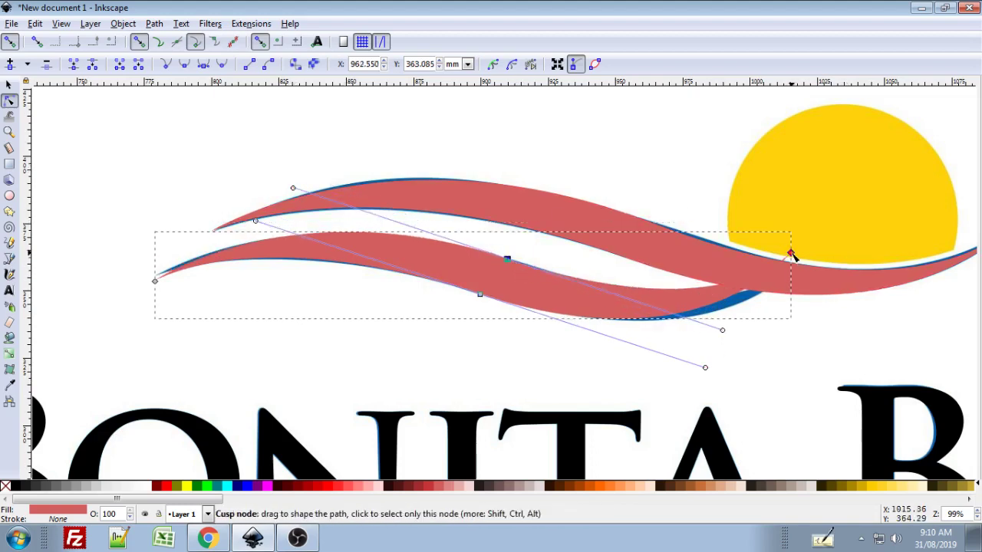
mouse_move(792, 254)
mouse_down()
mouse_move(811, 265)
mouse_move(805, 258)
mouse_up()
Fine-tune the copy's middle nodes and handles until only a thin blue edge shows
drag(526, 275, 521, 265)
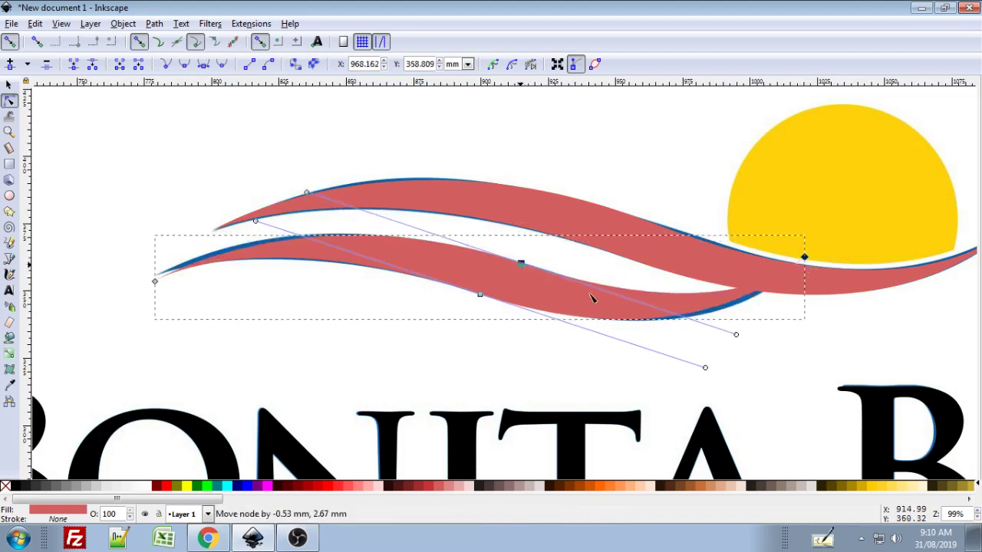
drag(706, 369, 725, 366)
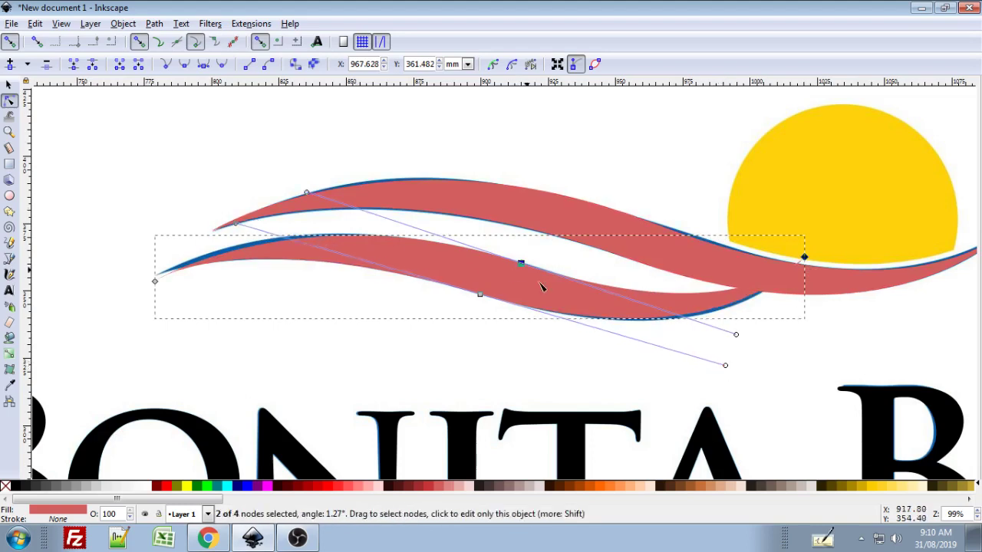
drag(528, 273, 521, 270)
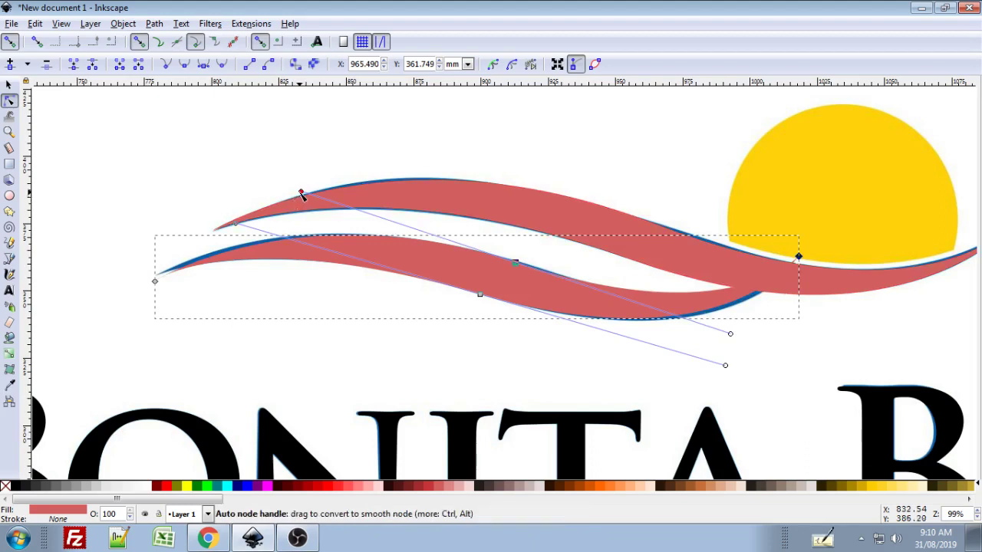
drag(301, 195, 293, 182)
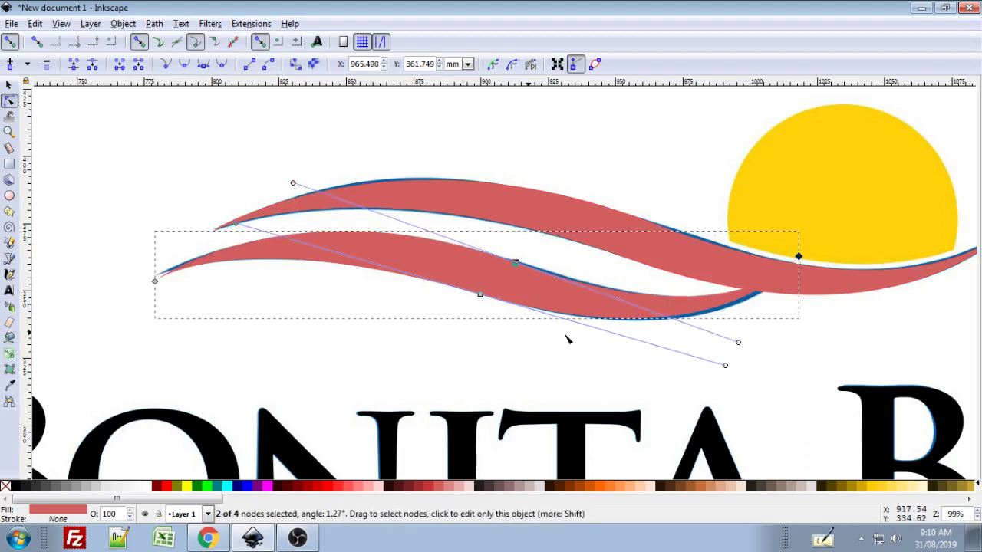
drag(481, 301, 493, 297)
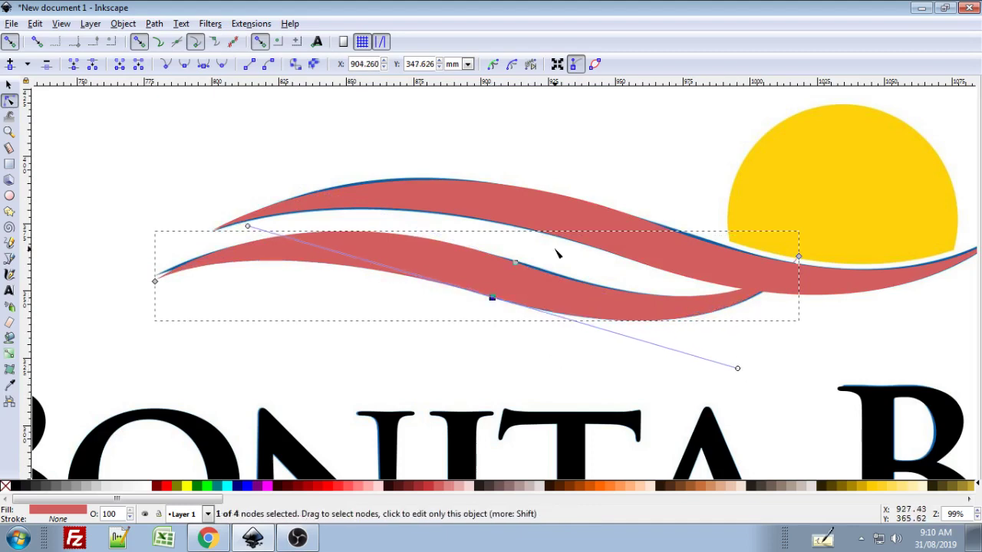
click(9, 84)
click(369, 241)
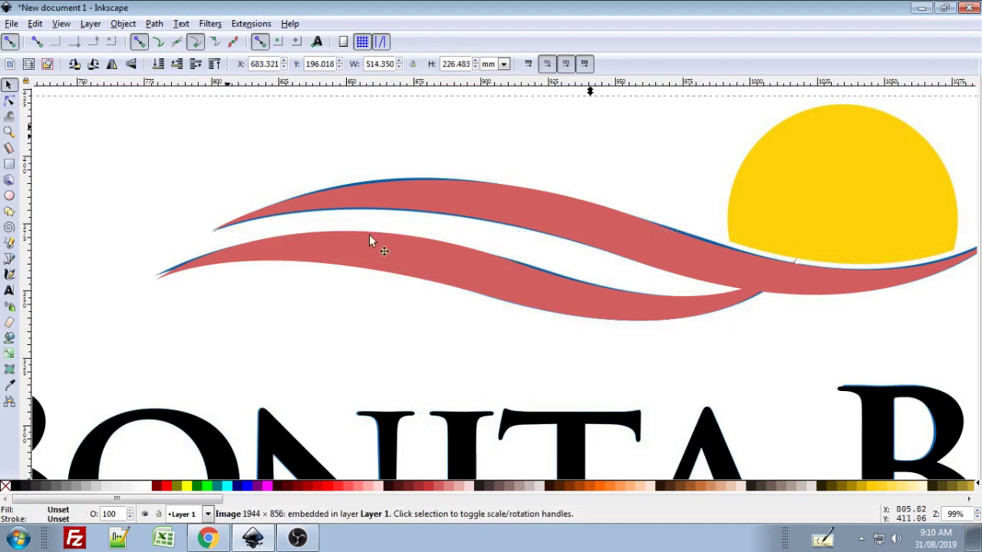
Draw an 88.733 mm circle from the sun's centre with the Ellipse tool
scroll(628, 351, down, 1)
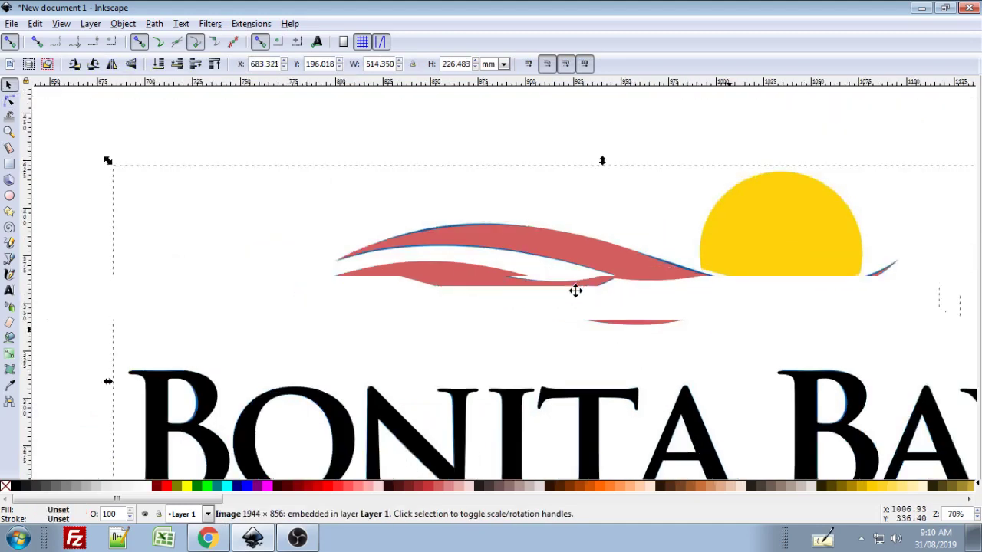
scroll(576, 292, down, 1)
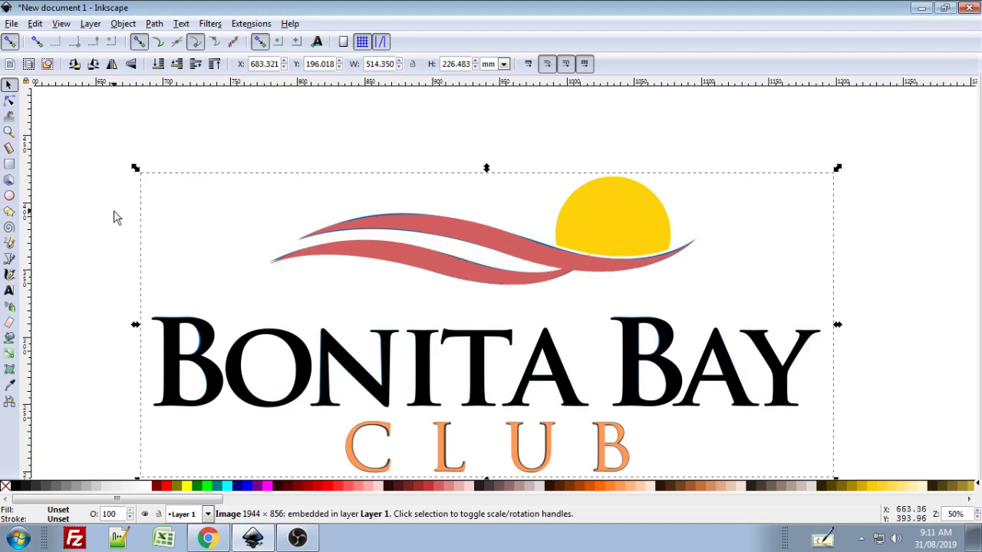
click(9, 195)
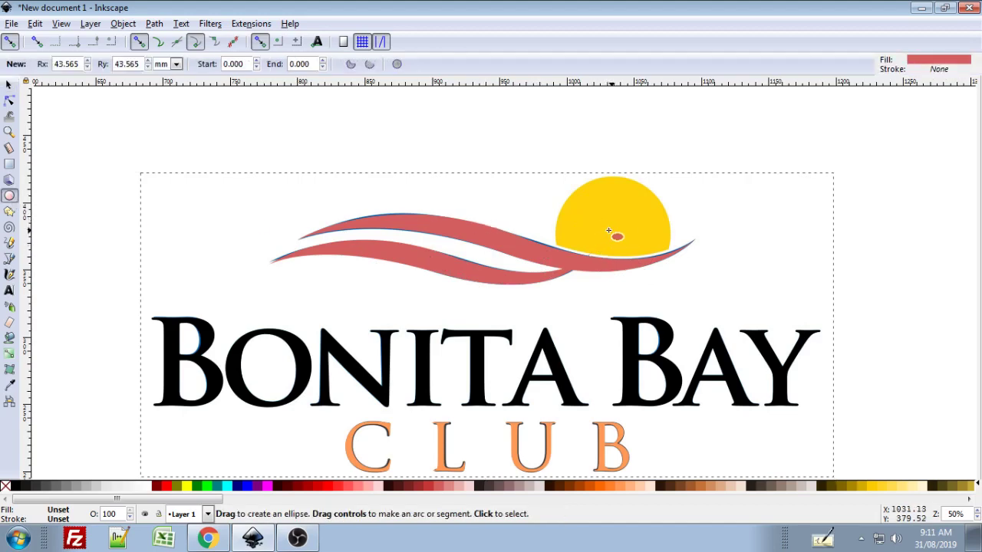
drag(612, 230, 546, 171)
key(s)
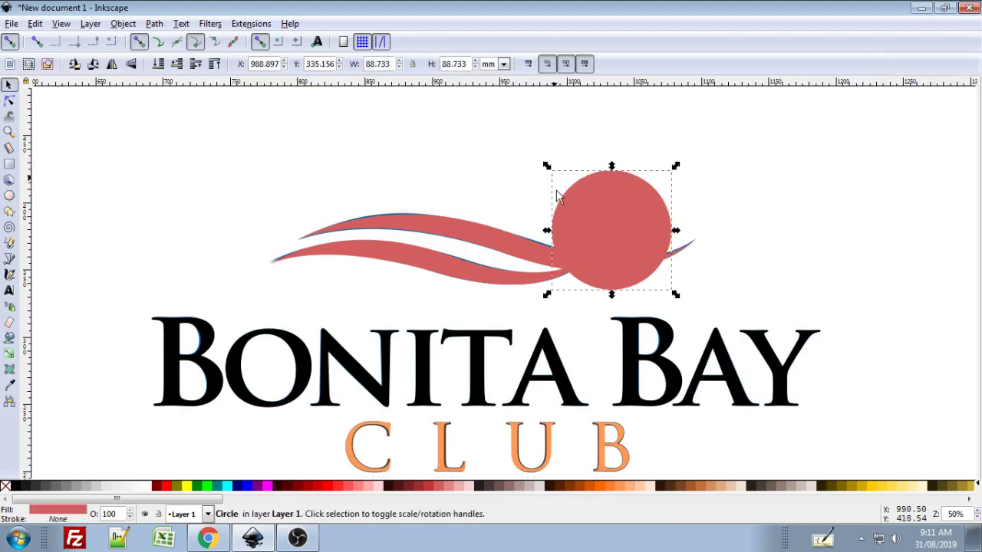
scroll(612, 234, up, 2)
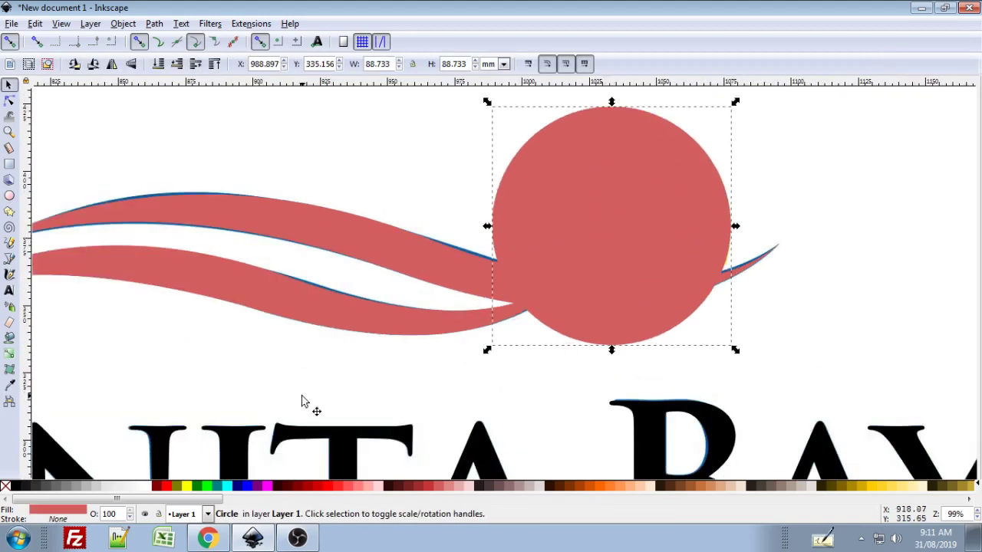
key(shift)
Fill the circle orange at 80% opacity and nudge it into line with the sun
click(698, 486)
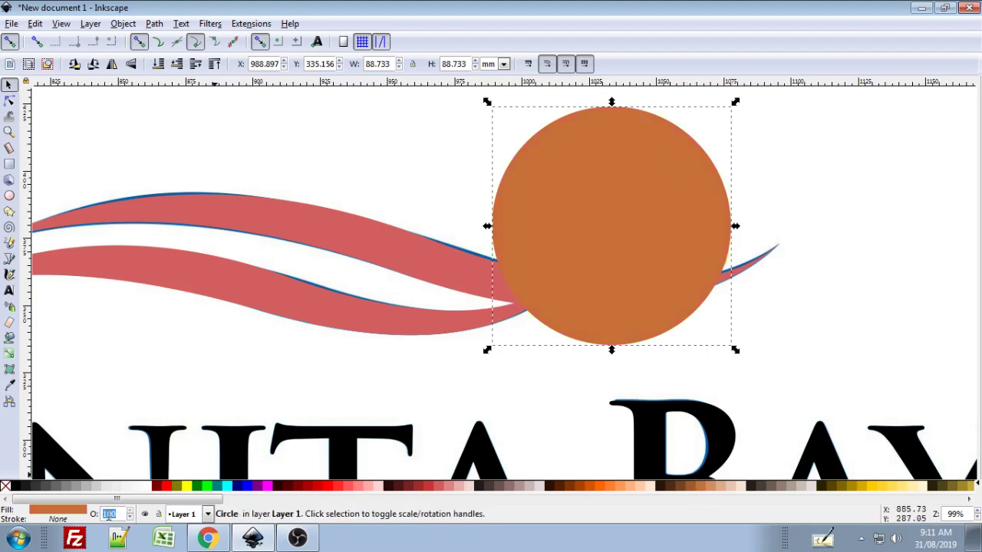
key(Return)
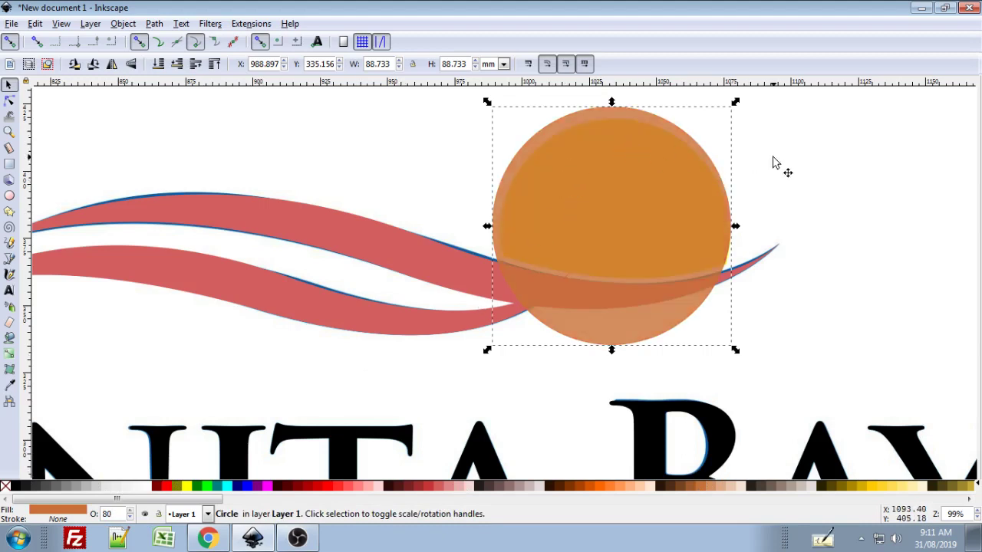
key(Down)
key(Down)
key(Down)
key(Right)
key(Right)
key(Down)
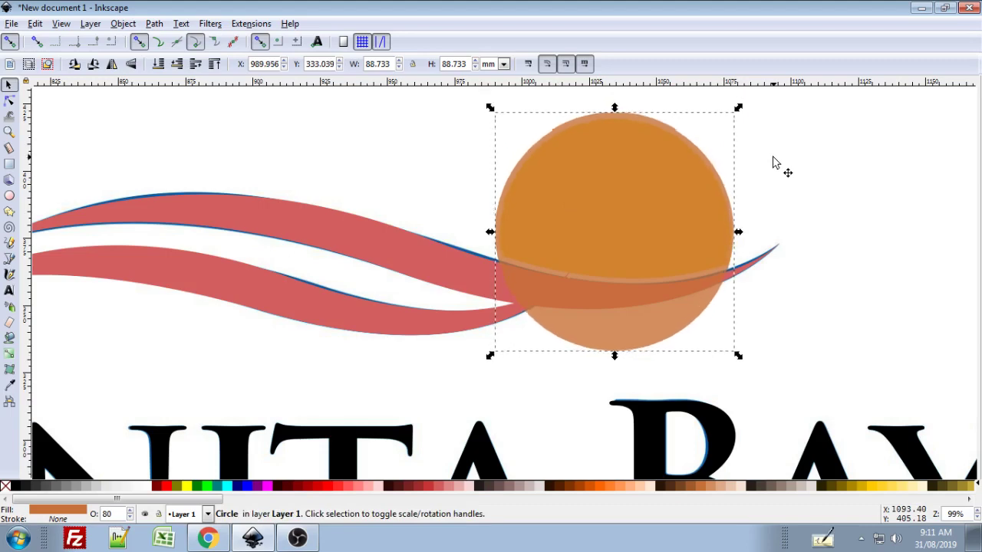
key(Down)
key(Down)
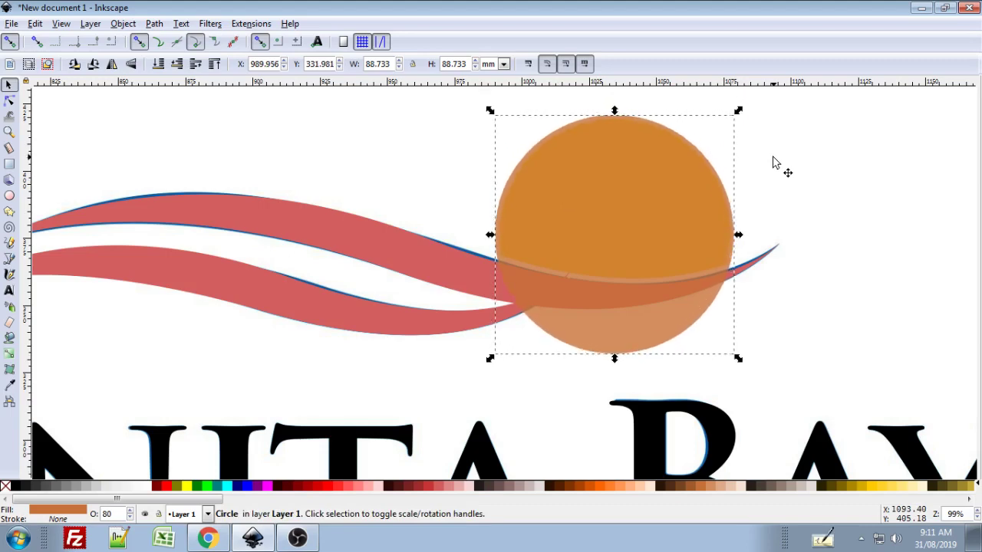
key(Down)
key(Up)
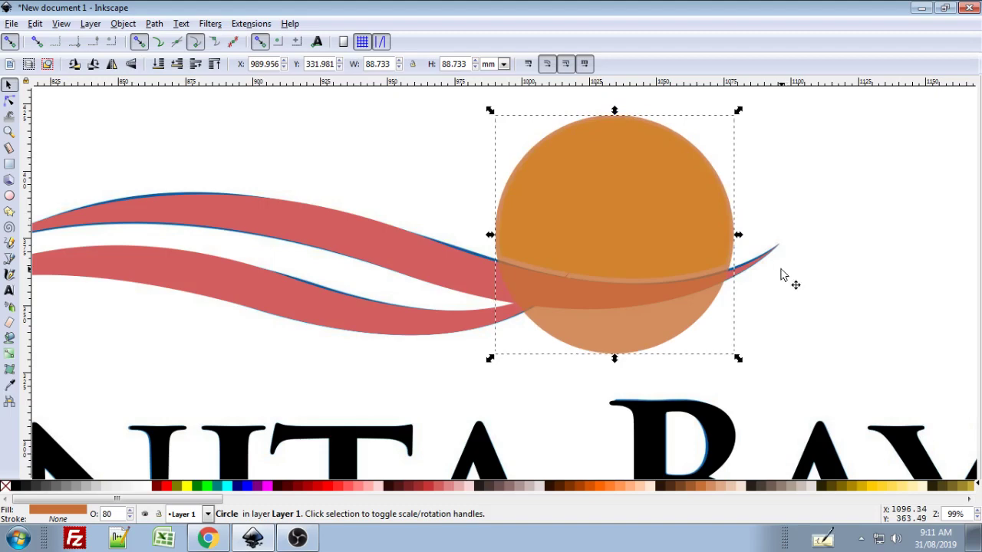
Switch the circle to lime green at 50% opacity and shrink it slightly to match
click(209, 486)
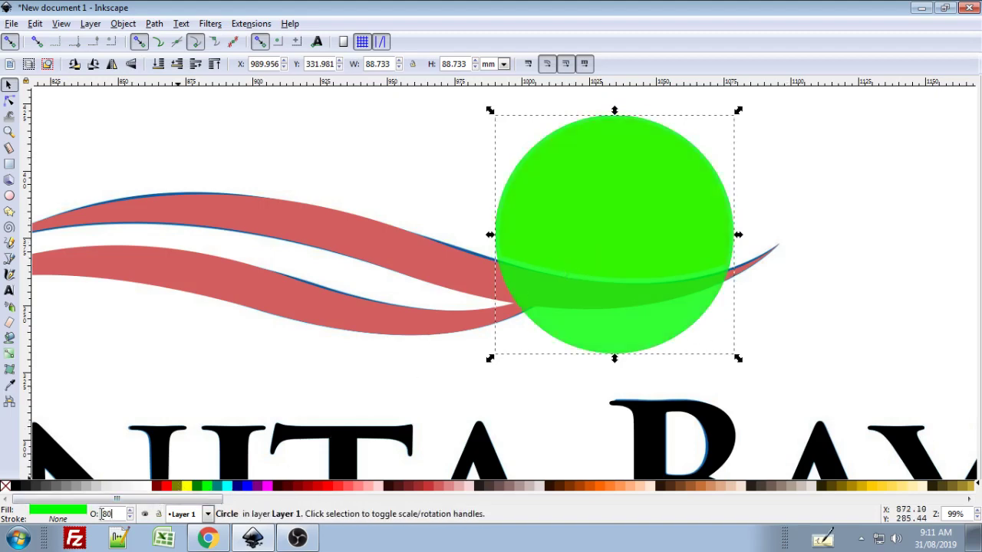
key(BackSpace)
key(BackSpace)
key(Return)
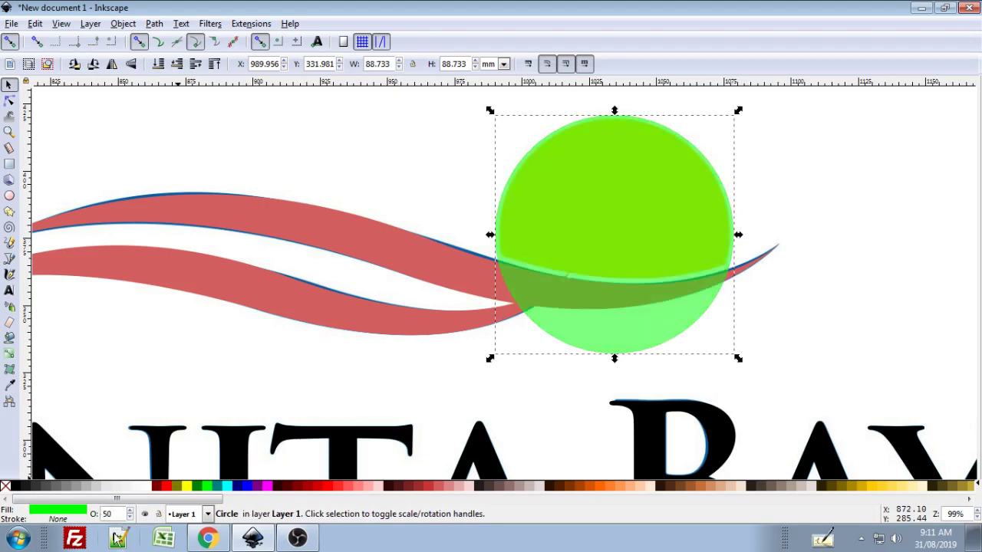
ctrl+scroll(743, 123, up, 1)
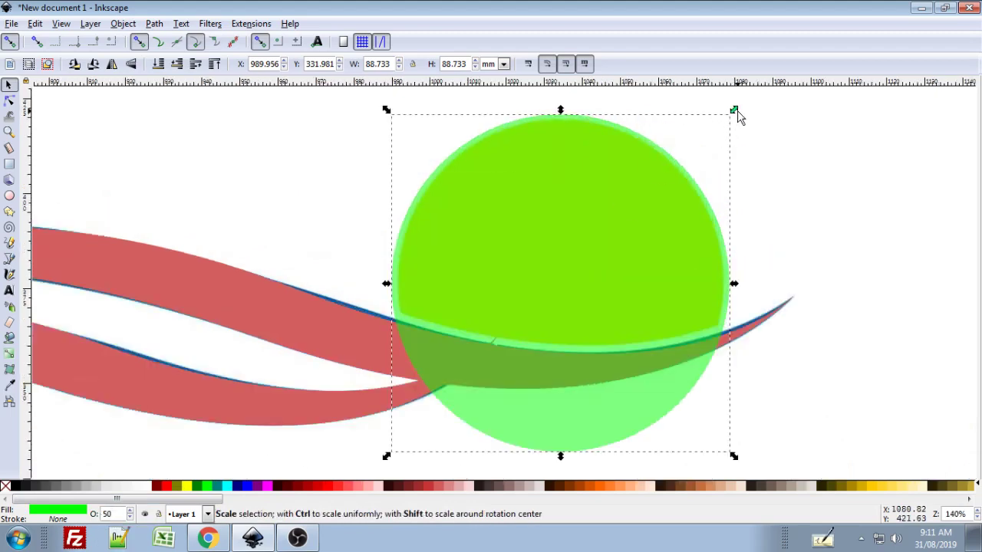
drag(735, 112, 735, 116)
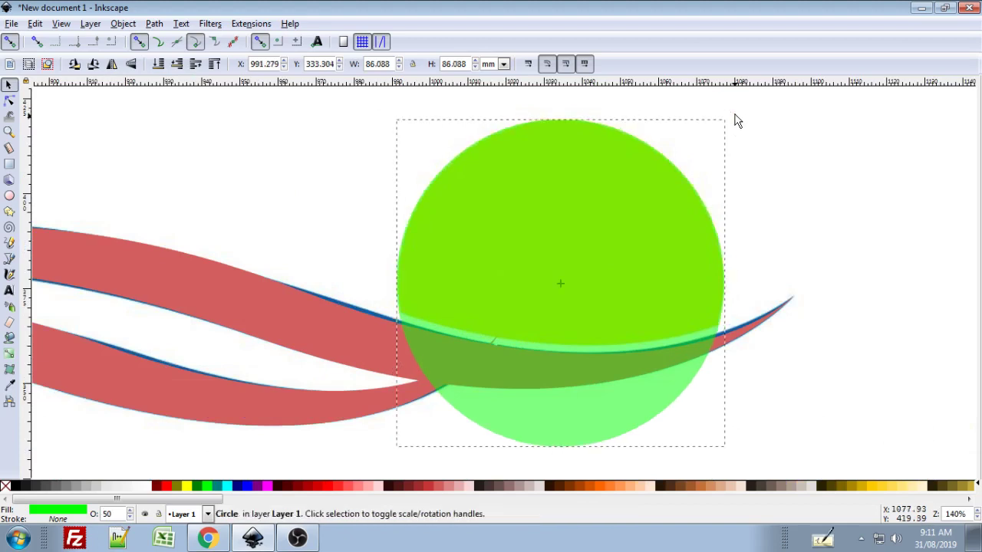
Give the circle a salmon-red fill at full 100% opacity
click(331, 487)
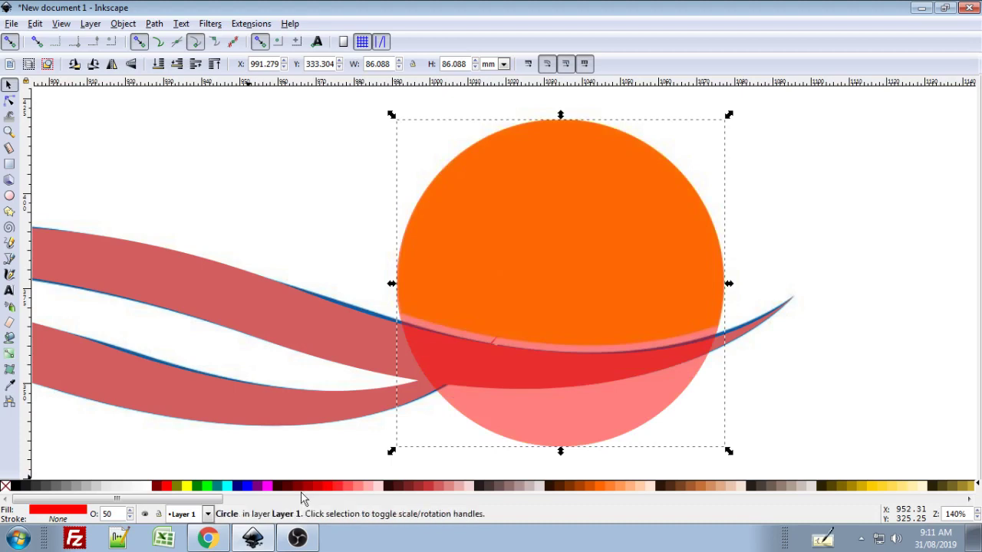
click(356, 487)
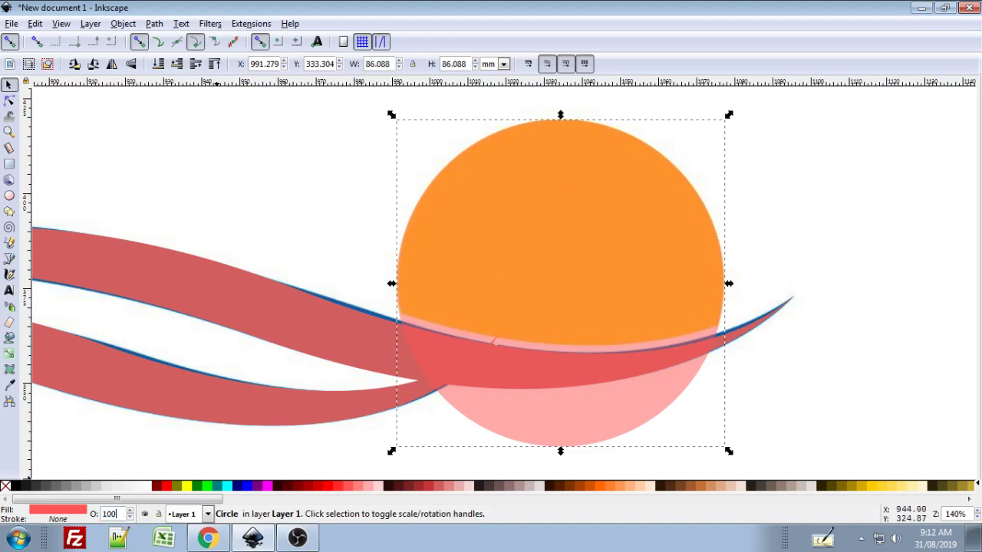
key(Return)
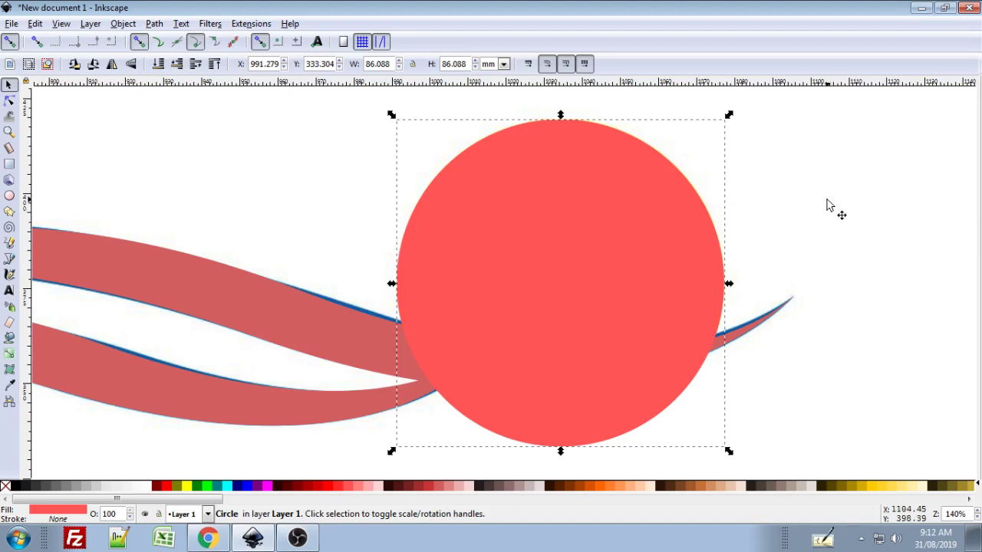
click(805, 244)
scroll(804, 244, down, 1)
scroll(804, 244, down, 2)
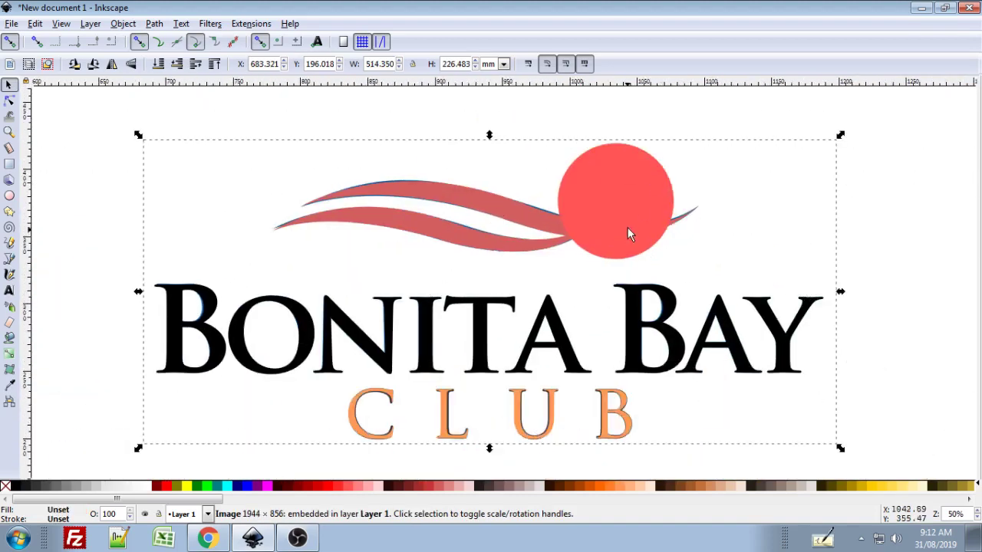
Raise the wave above the sun, divide the sun with it, and switch to Outline view
scroll(628, 227, up, 2)
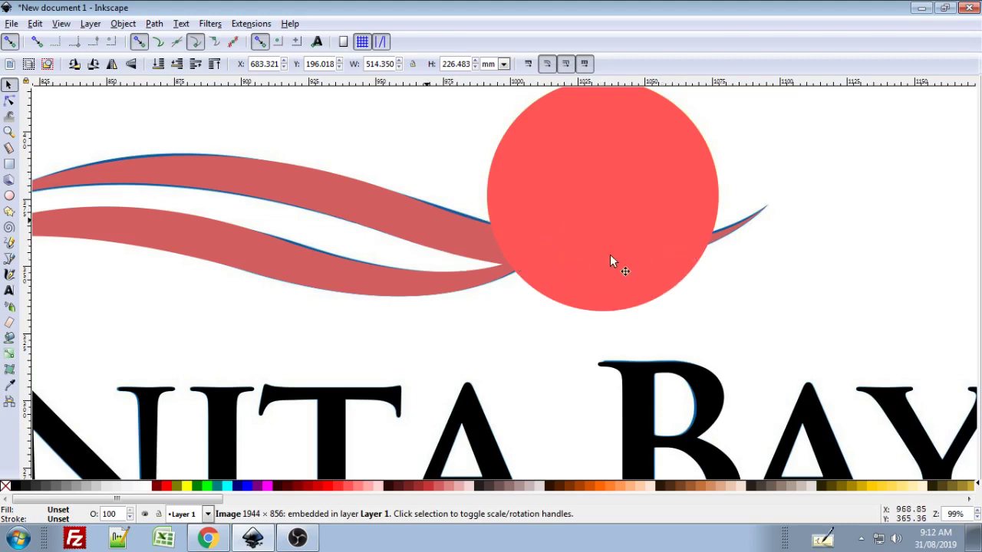
click(426, 245)
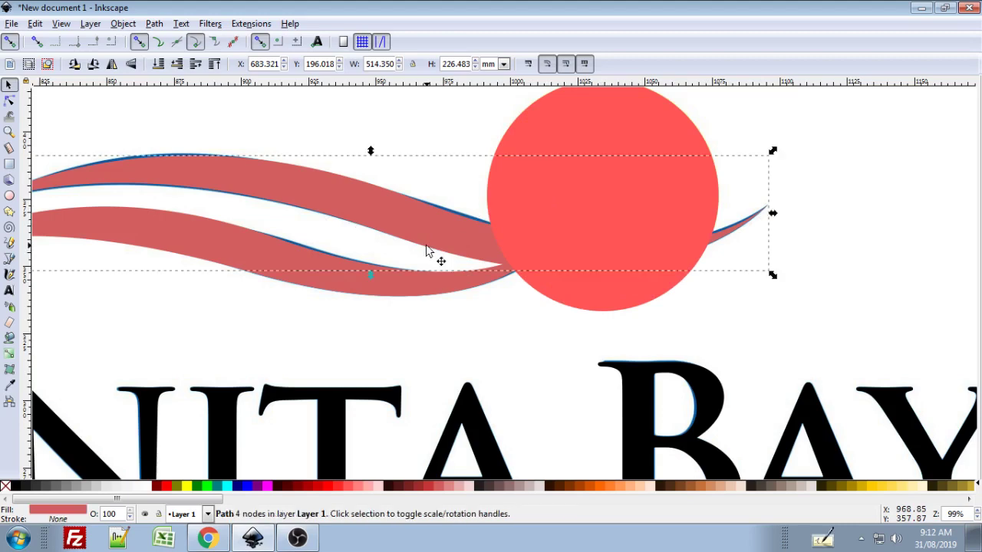
key(Home)
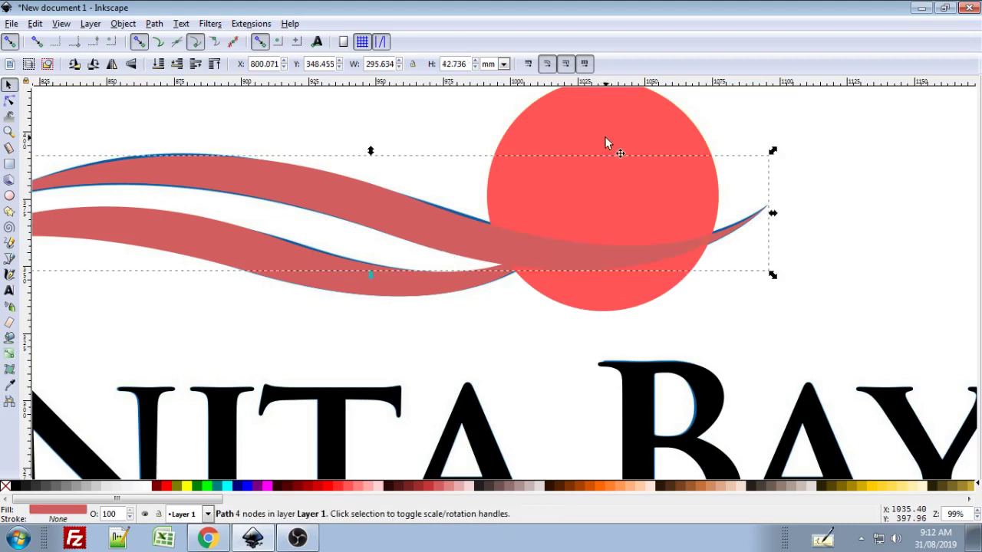
shift+click(610, 135)
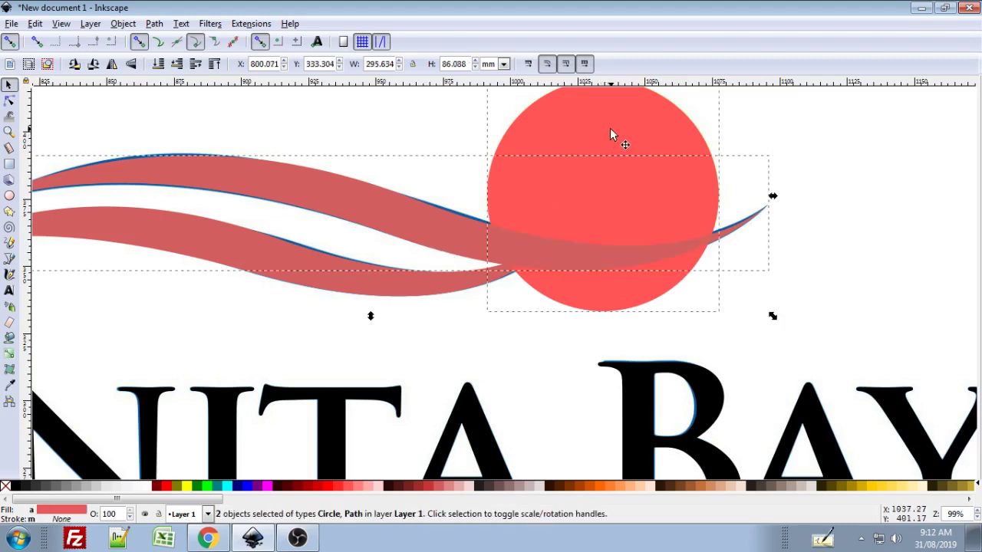
key(ctrl+minus)
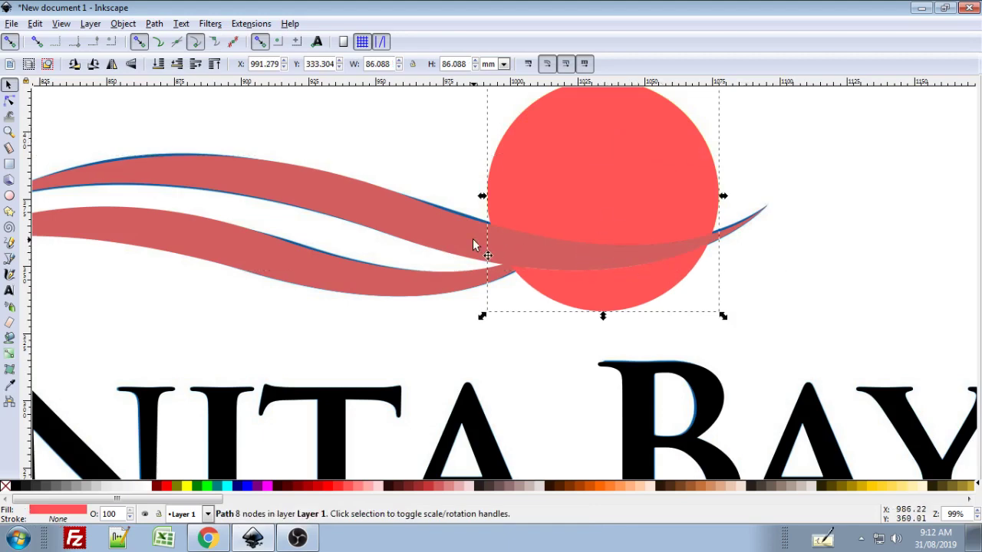
key(ctrl+KP_5)
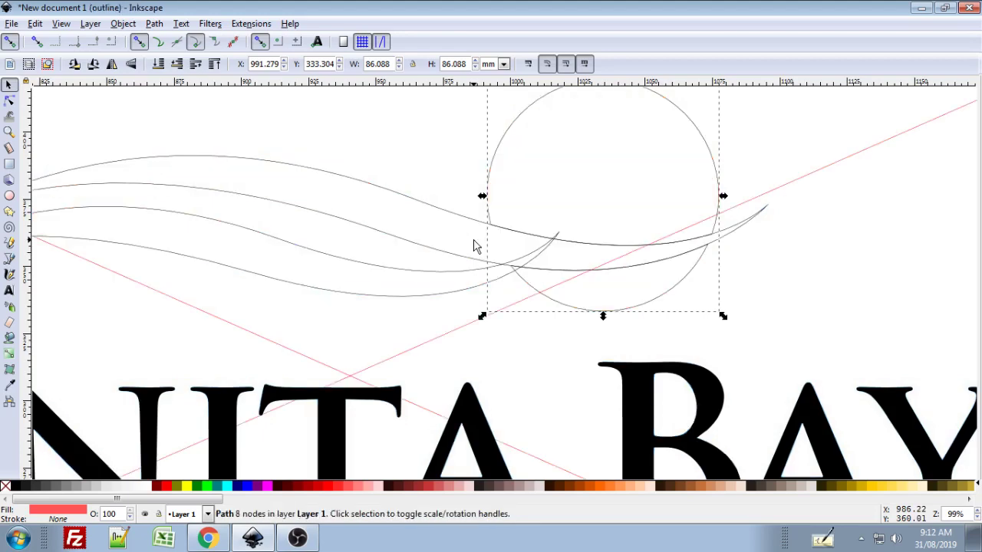
Move the front wave aside to inspect the sun pieces, then return it
click(467, 223)
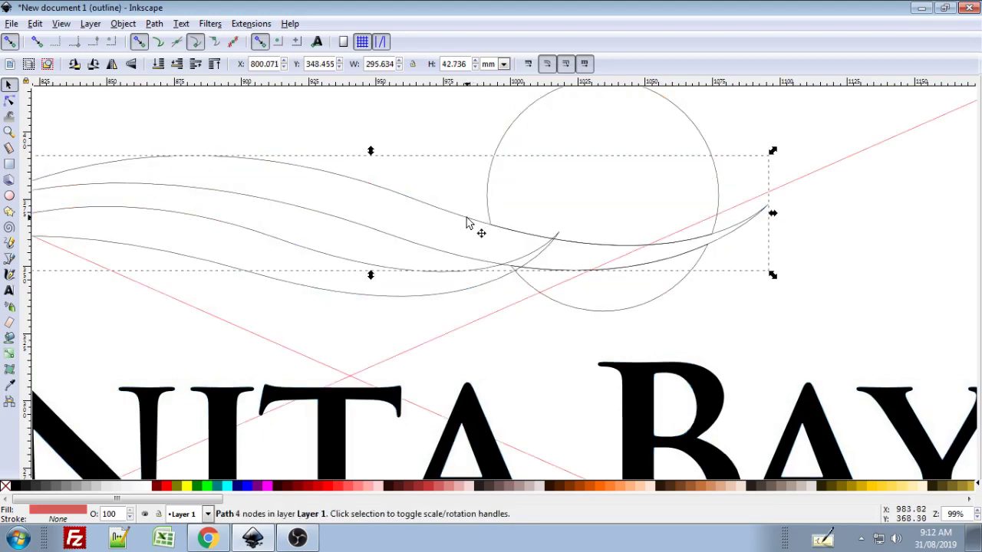
key(shift)
mouse_move(469, 223)
mouse_down()
mouse_move(316, 180)
mouse_move(290, 160)
mouse_up()
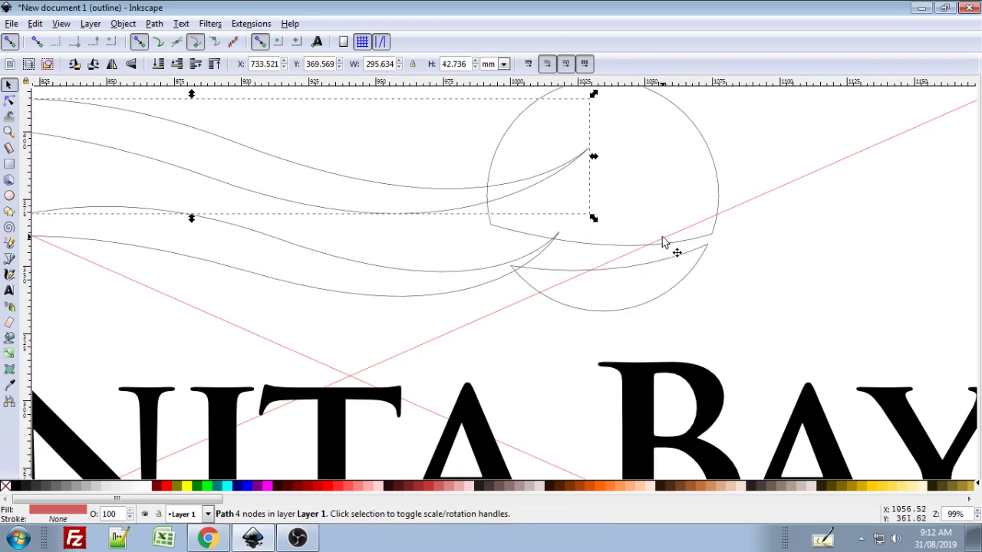
key(ctrl)
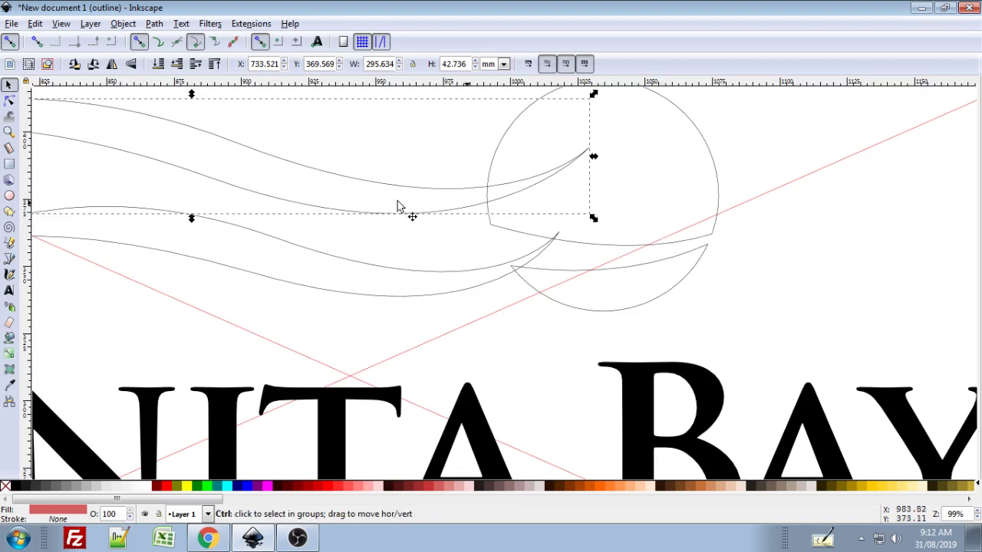
drag(407, 208, 587, 266)
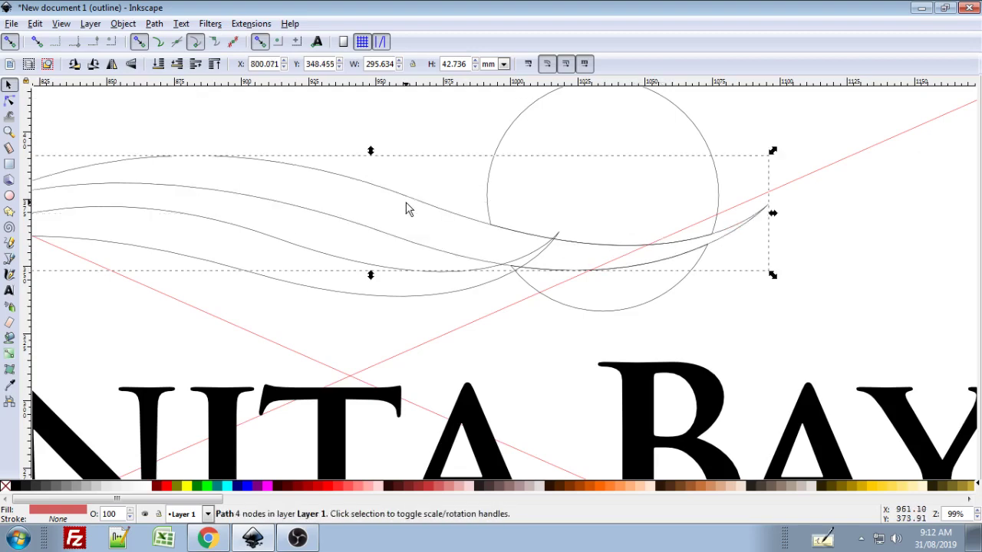
Delete the sun's lower sliver below the wave and restore Normal display mode
click(709, 142)
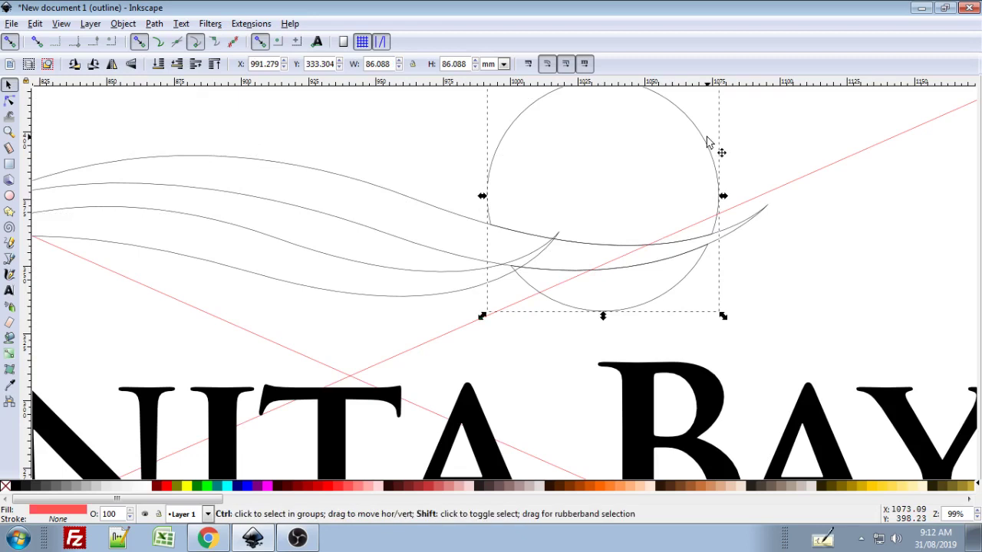
alt+shift+click(709, 143)
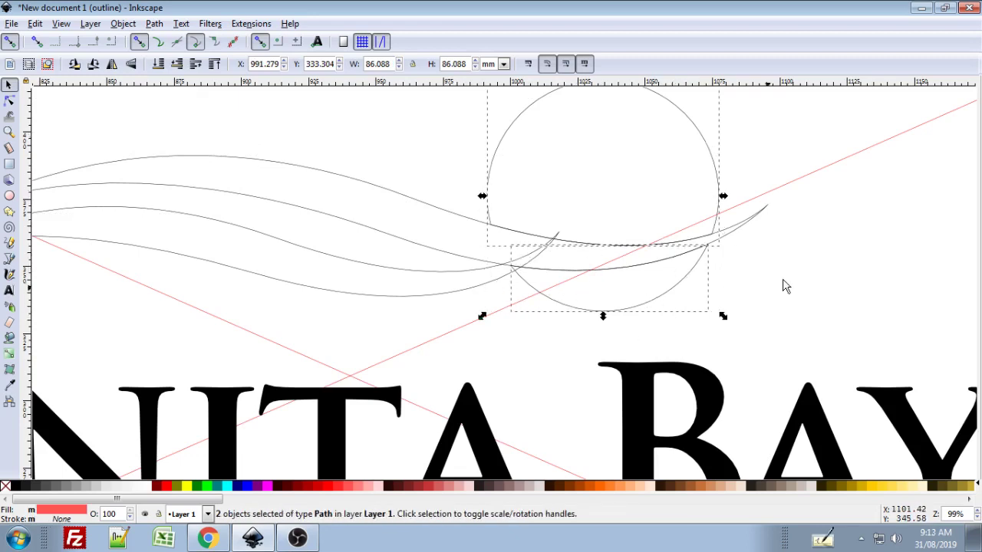
click(766, 173)
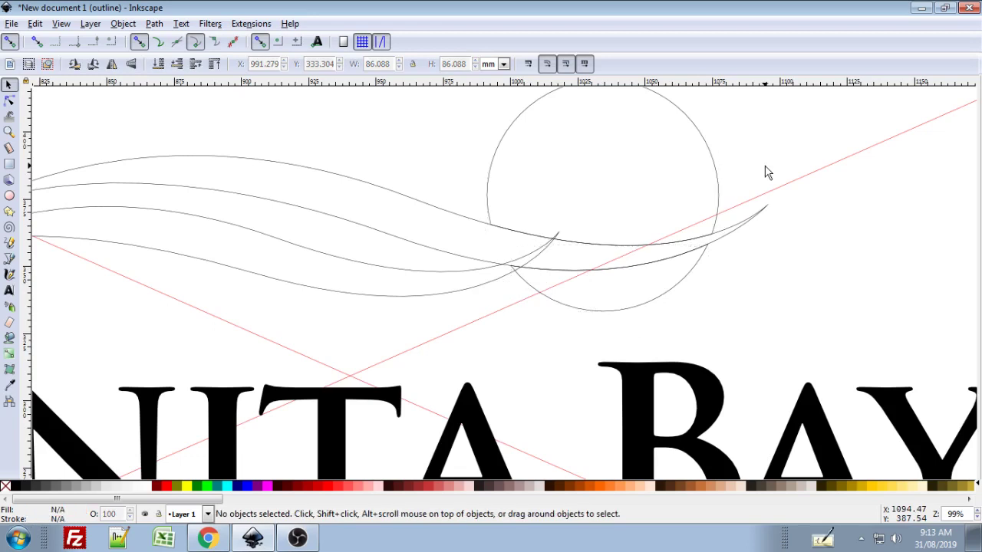
click(680, 290)
key(Escape)
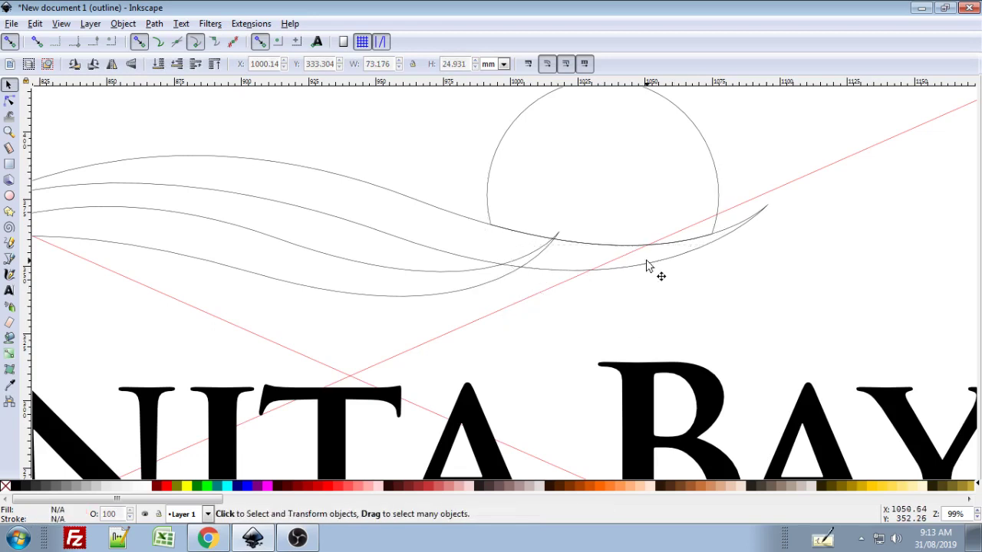
key(ctrl)
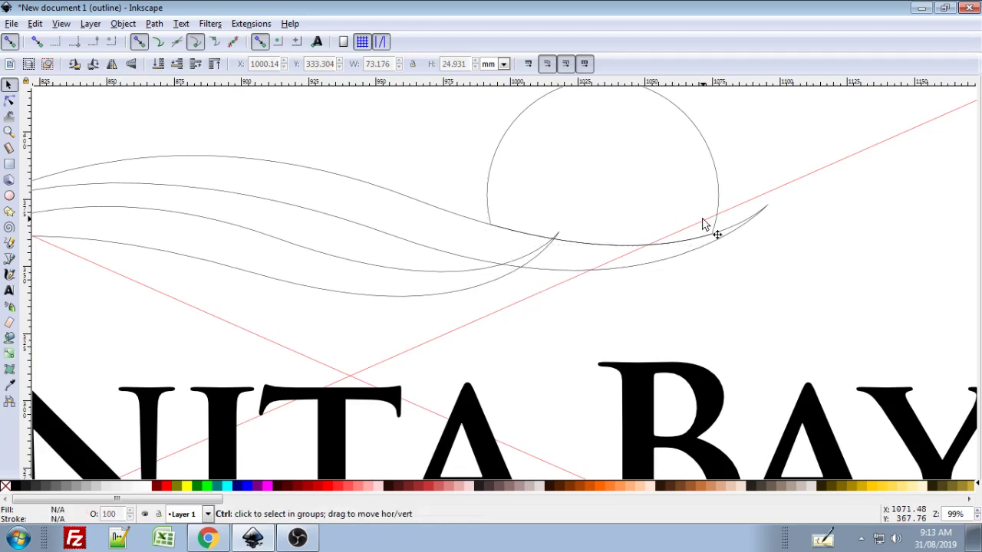
key(ctrl+KP_5)
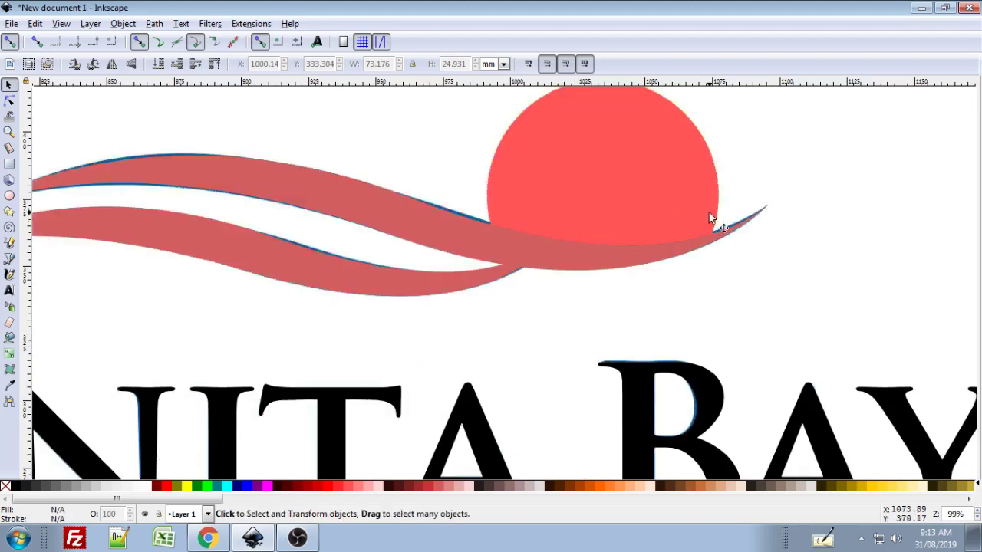
scroll(709, 218, down, 1)
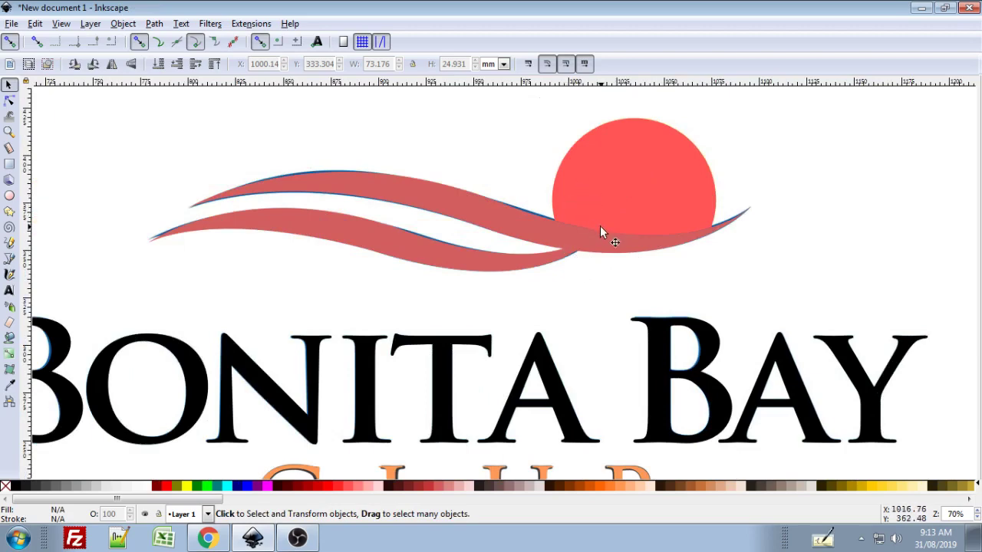
scroll(600, 226, up, 1)
scroll(601, 225, down, 2)
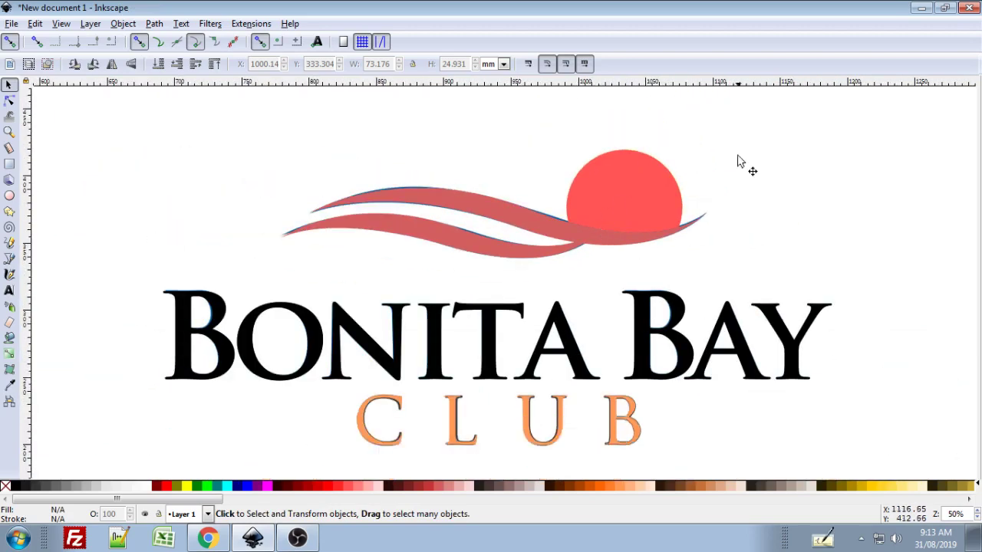
drag(245, 111, 758, 284)
drag(616, 220, 159, 198)
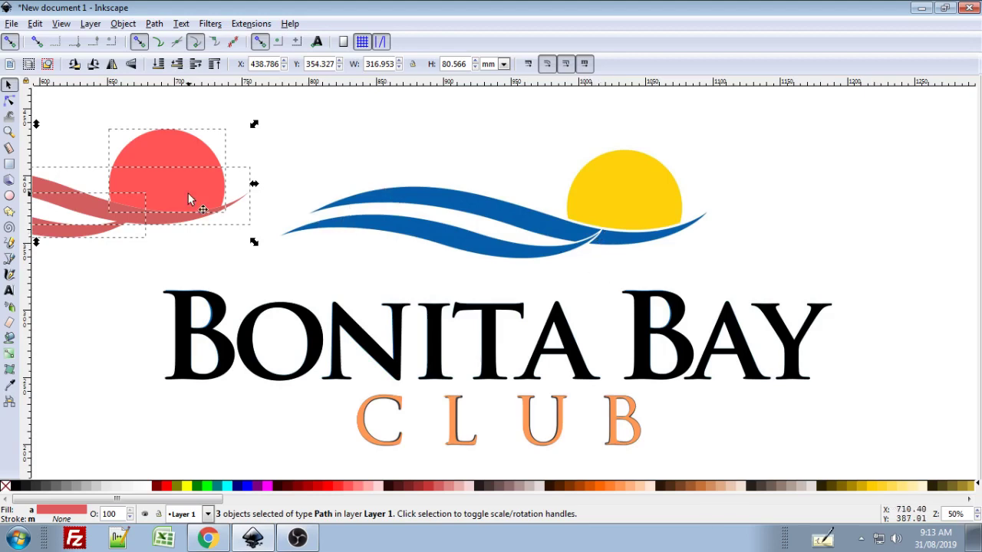
key(ctrl+z)
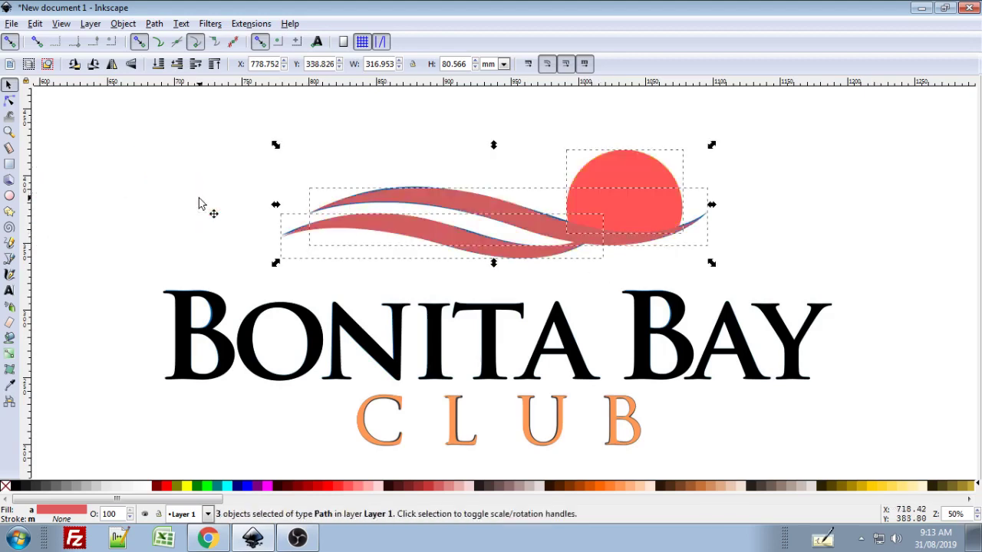
scroll(599, 221, up, 2)
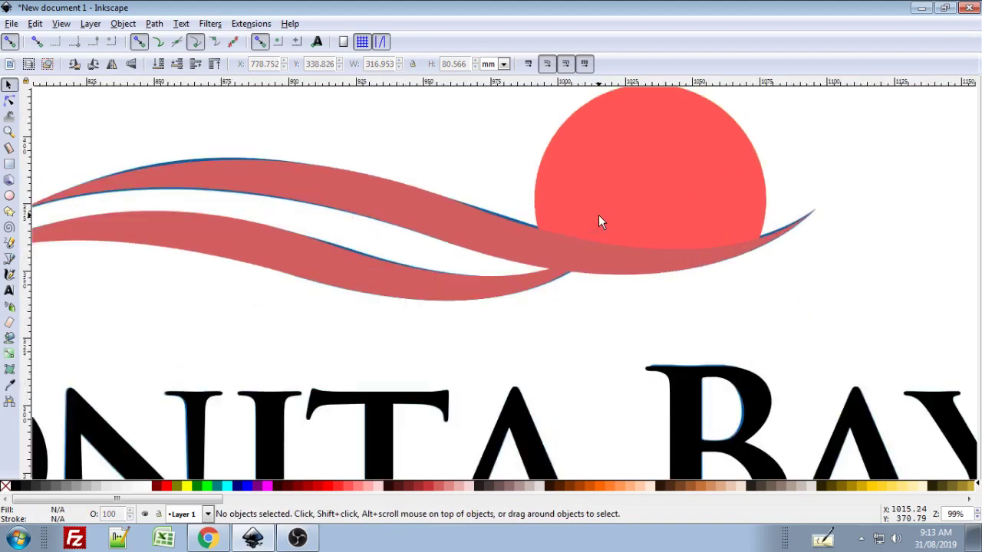
Give the upper red wave a 4 mm grey outline, ordered Stroke, Fill, Markers so it sits behind the fill
click(470, 224)
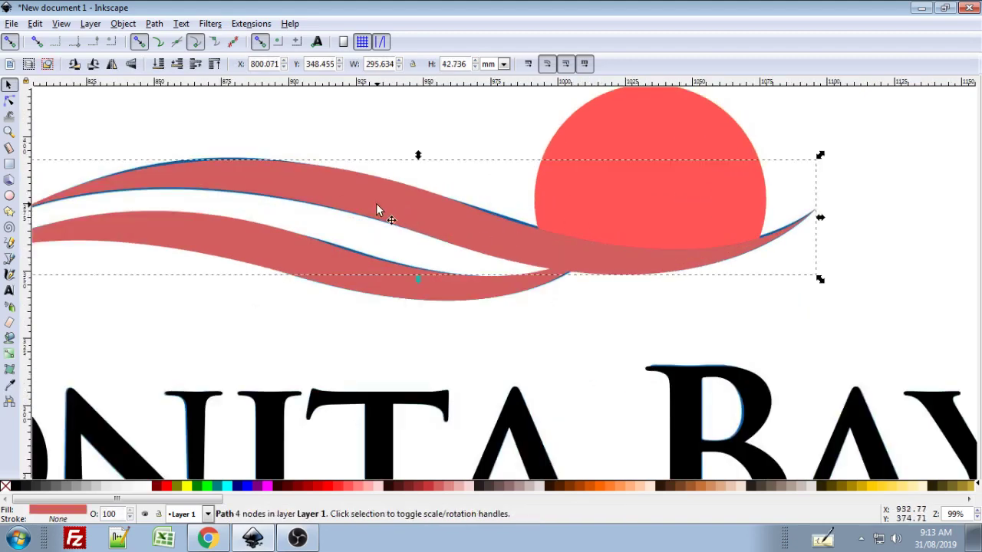
shift+click(94, 486)
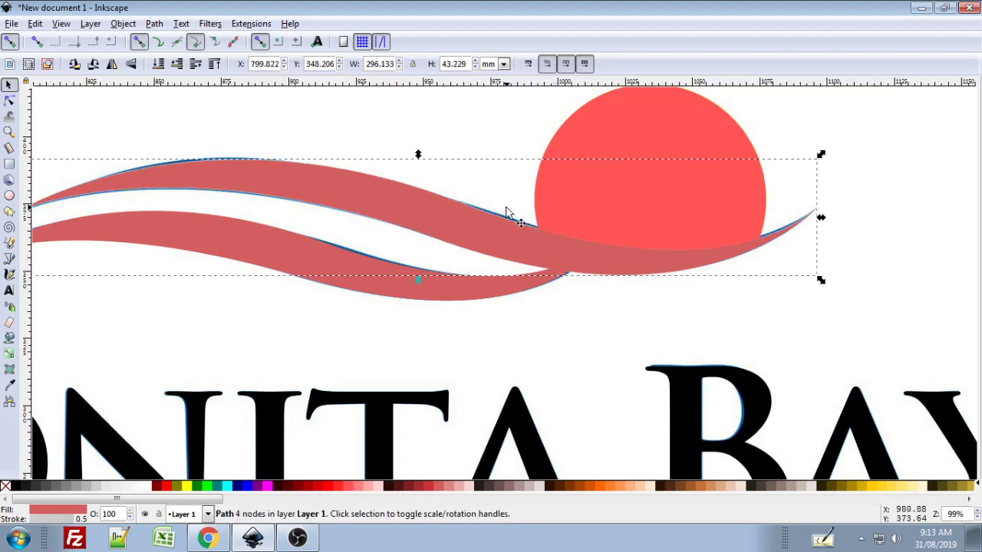
key(ctrl+shift+f)
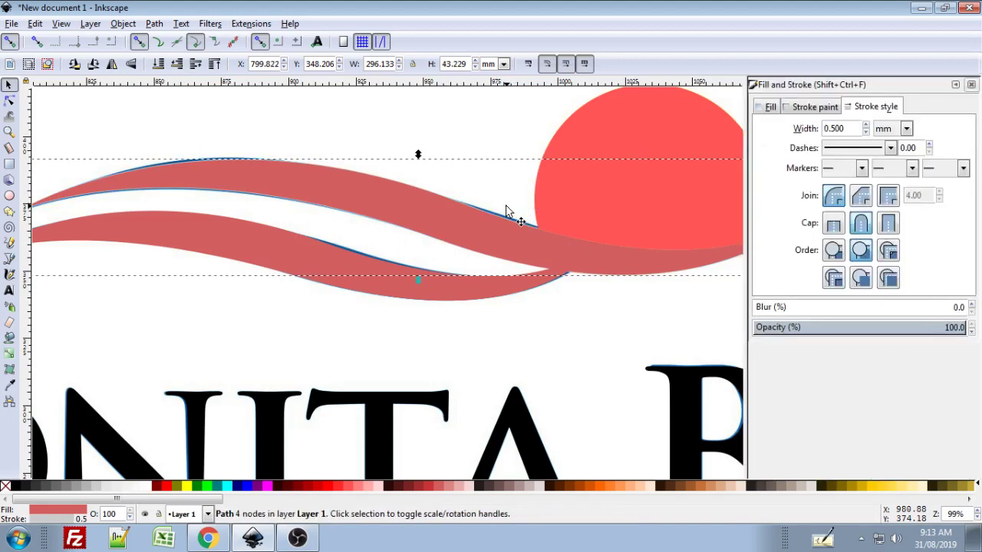
double_click(840, 129)
text(3)
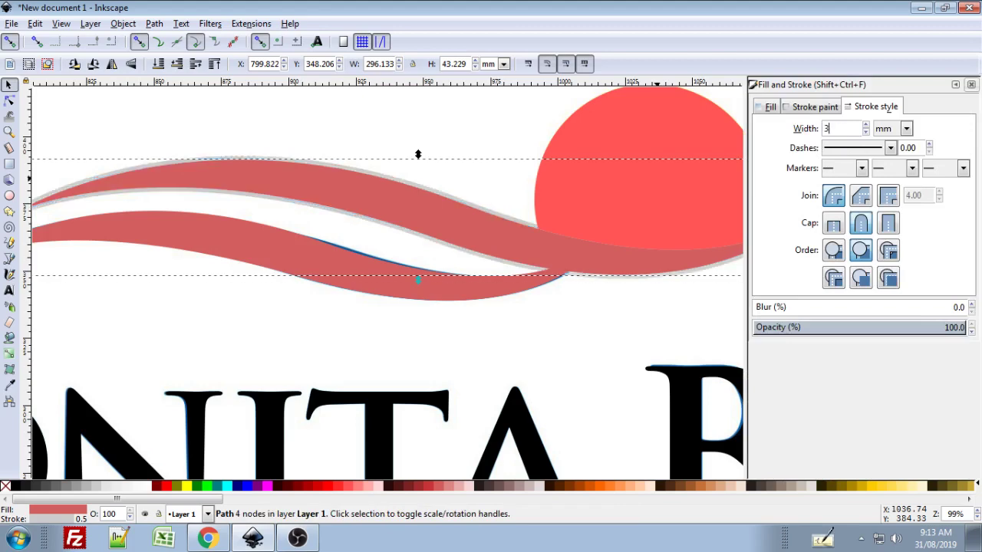
key(Return)
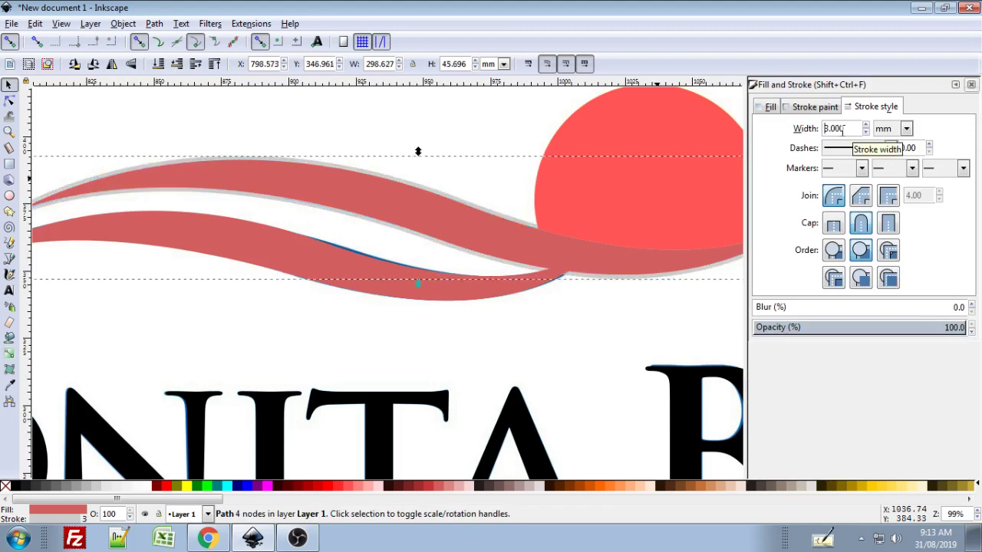
double_click(843, 129)
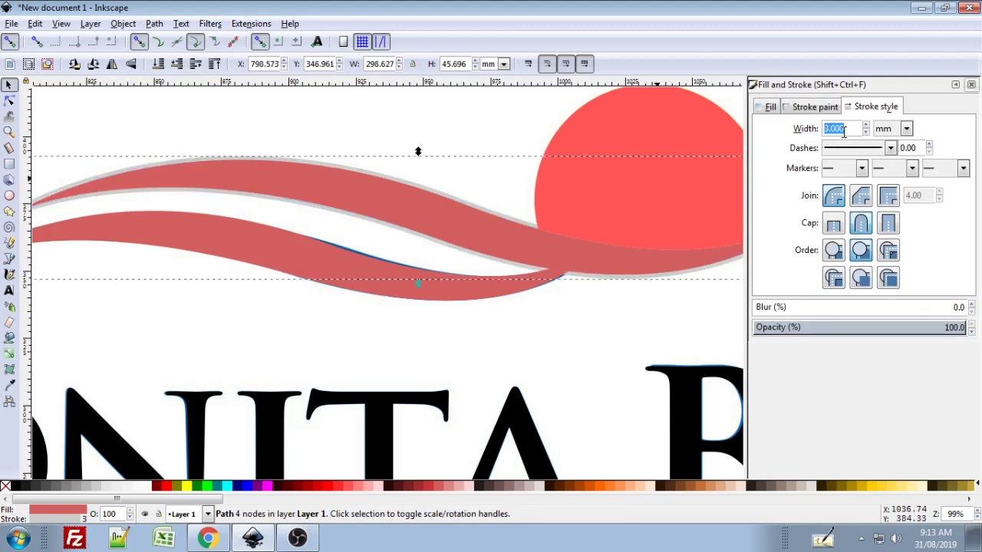
text(4)
key(Return)
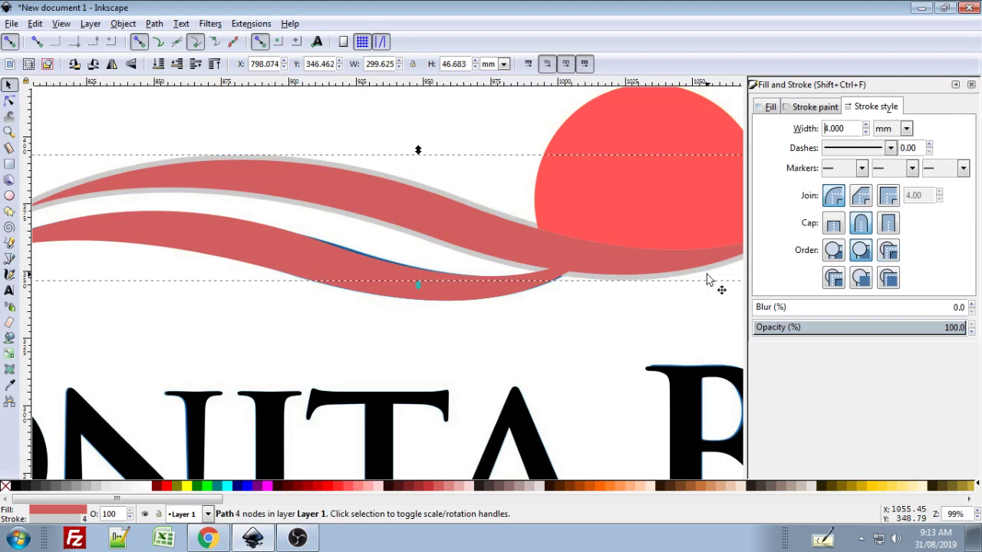
click(834, 253)
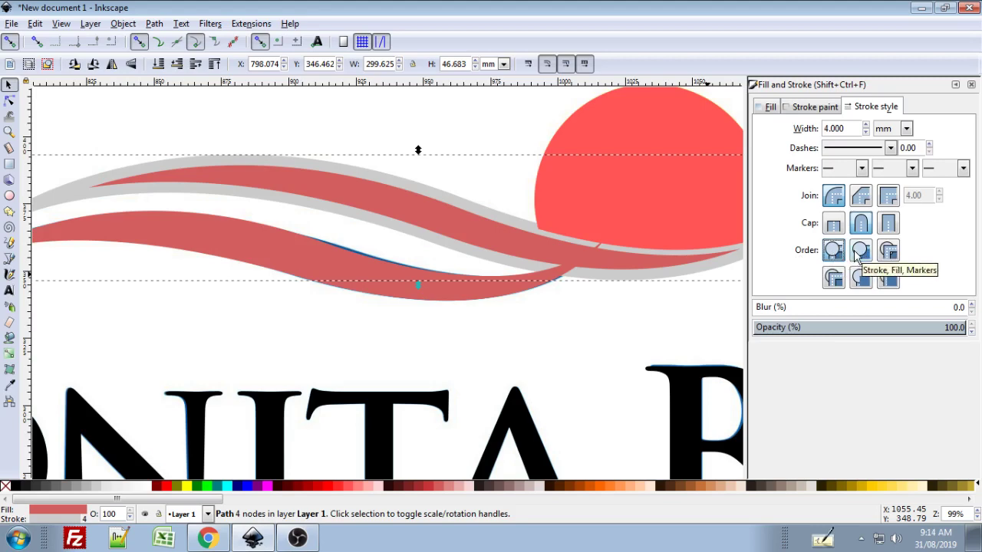
click(858, 255)
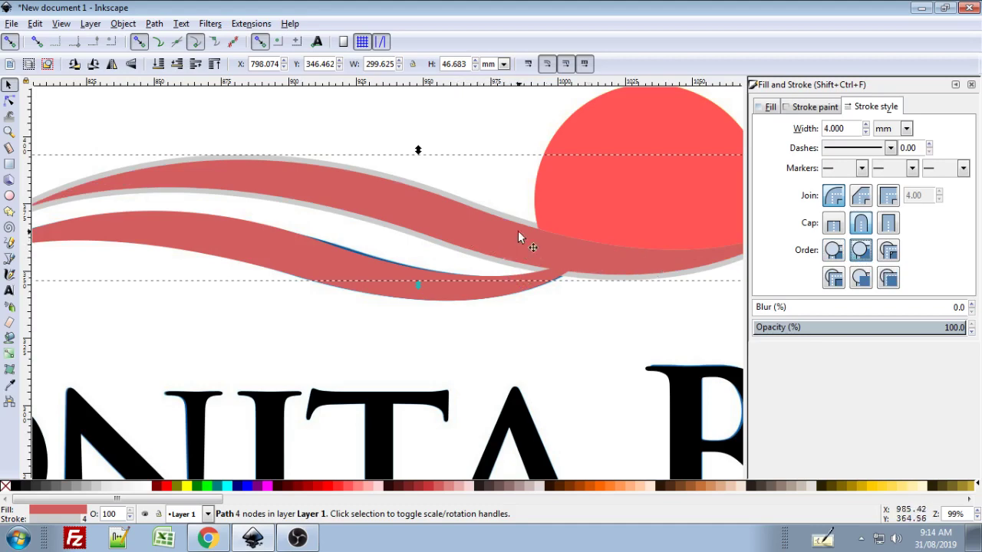
Raise the outlined wave, convert its stroke to a path, and subtract it from the red sun
click(970, 85)
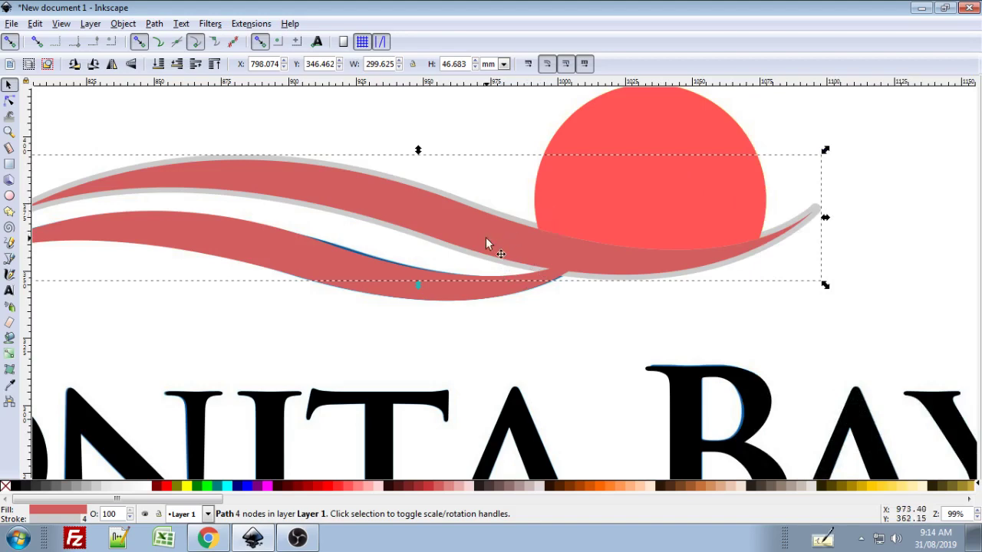
key(Page_Up)
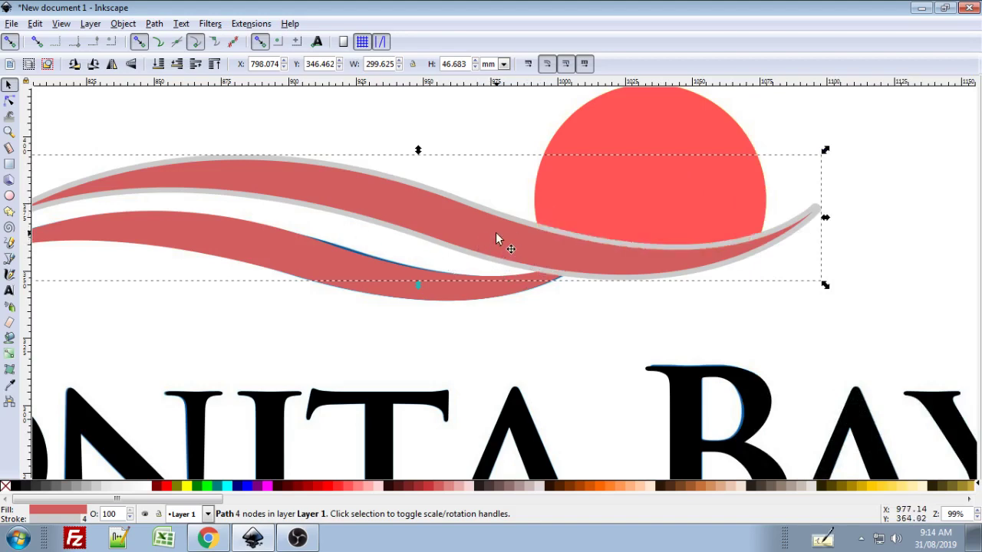
key(ctrl+alt+c)
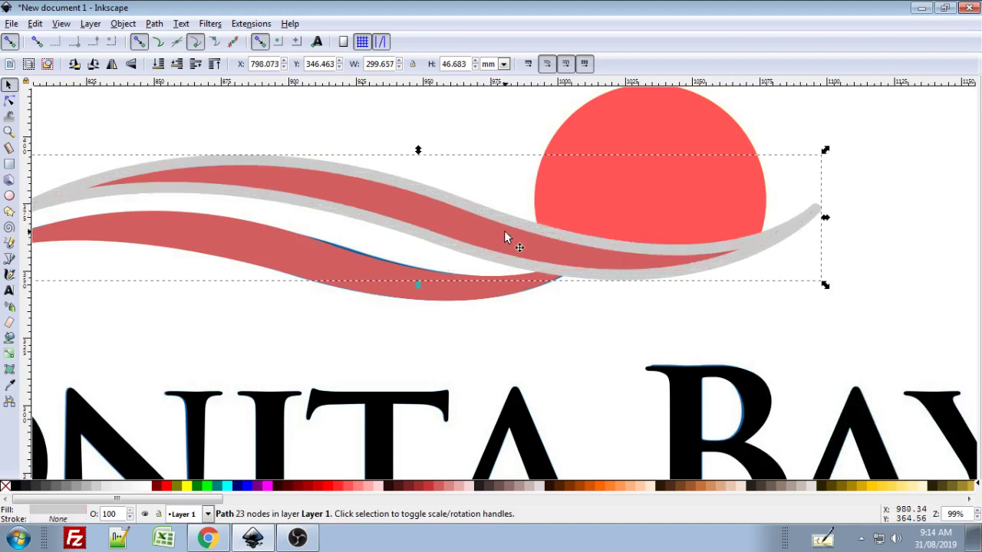
shift+click(643, 115)
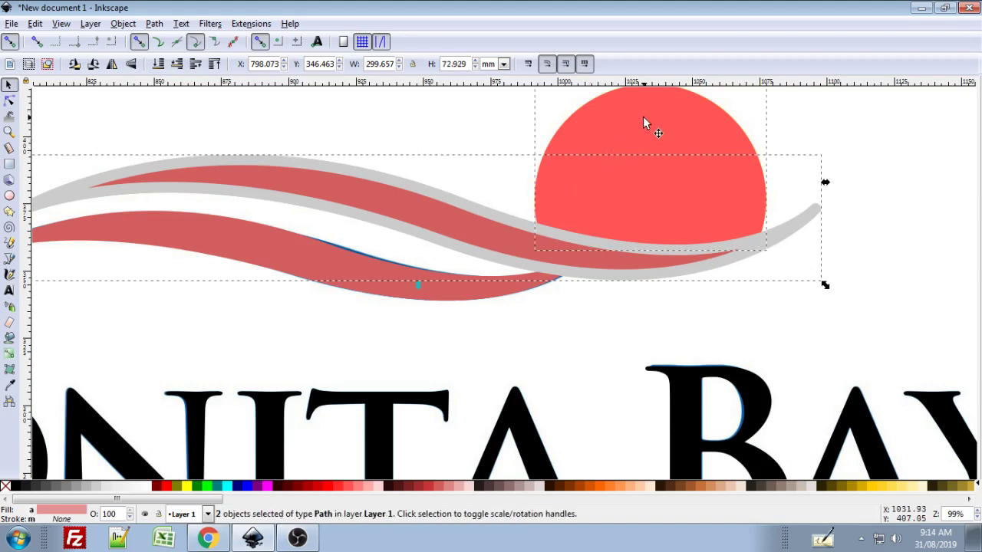
key(ctrl+minus)
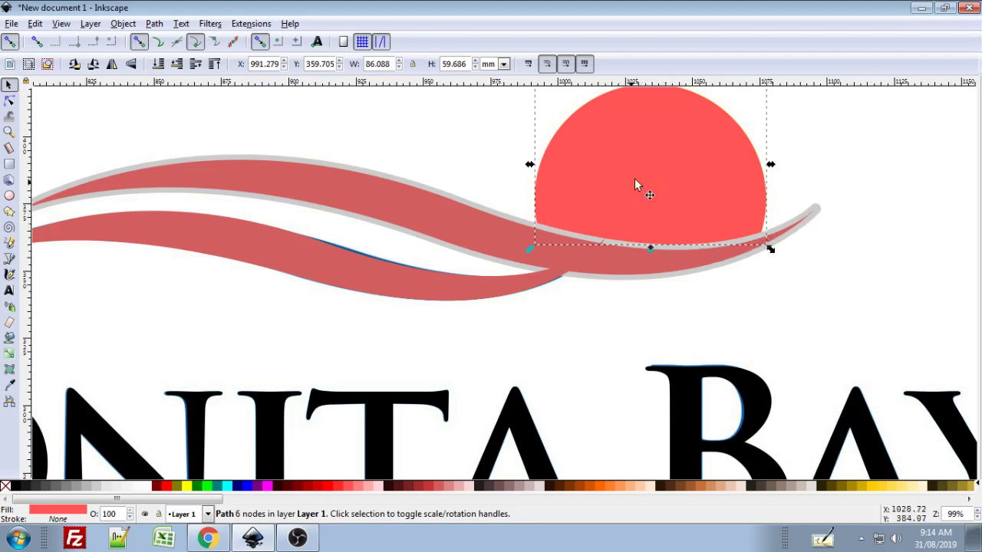
Remove the grey outline from the upper red wave
click(462, 221)
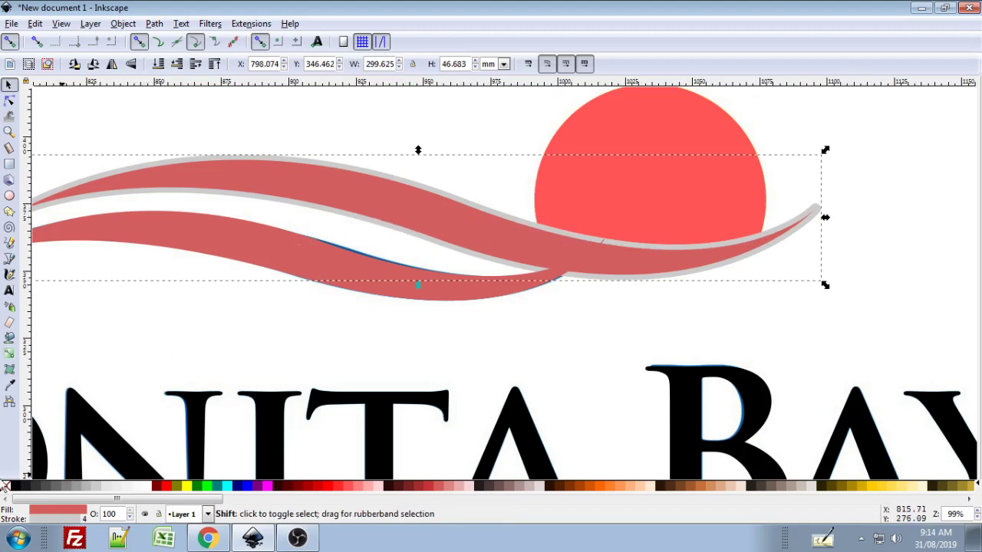
shift+click(4, 487)
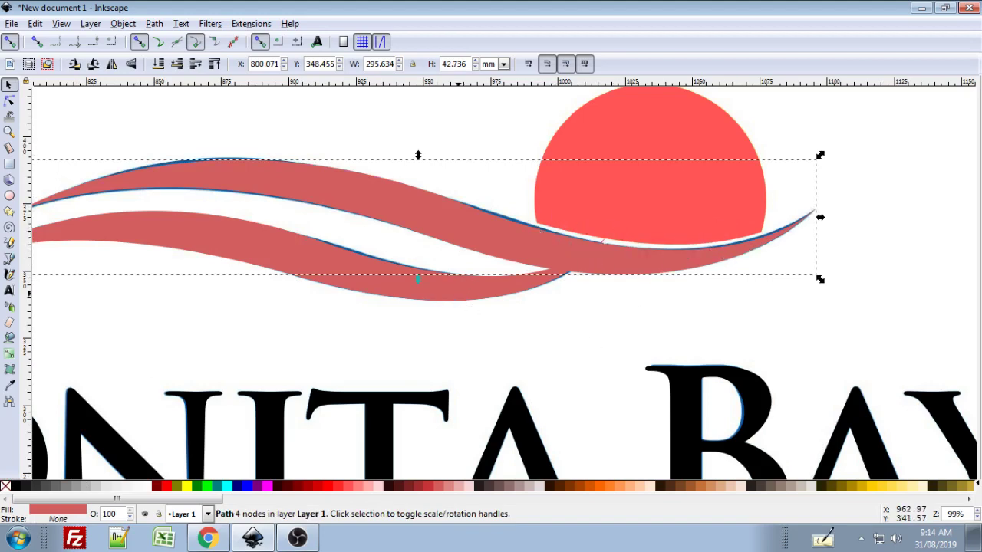
click(458, 295)
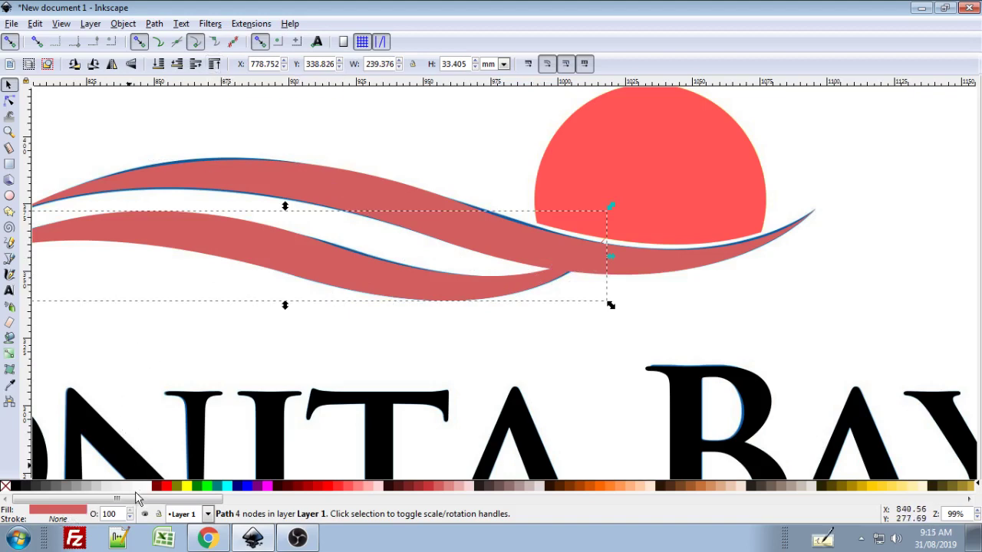
Give the lower wave a light grey outline 4 mm wide
key(shift)
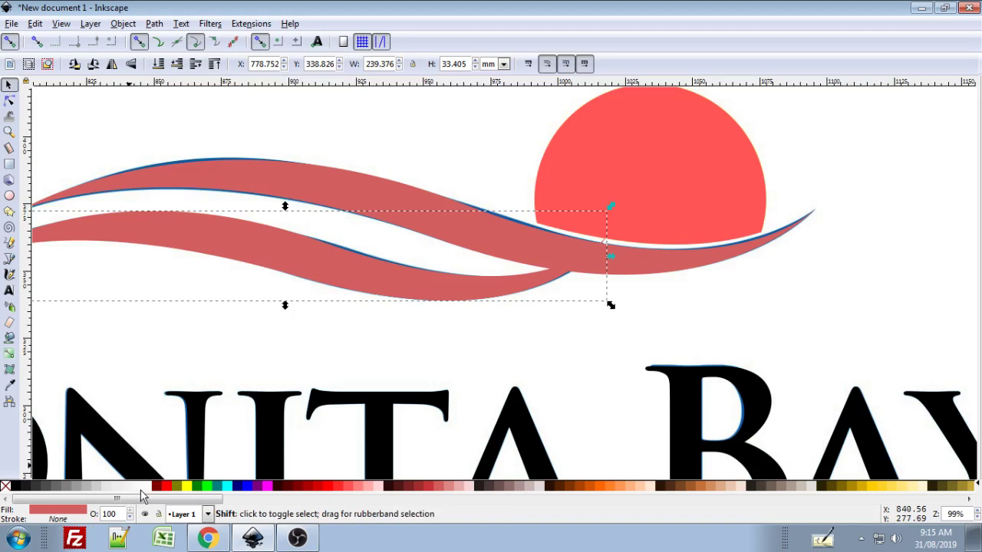
shift+click(96, 488)
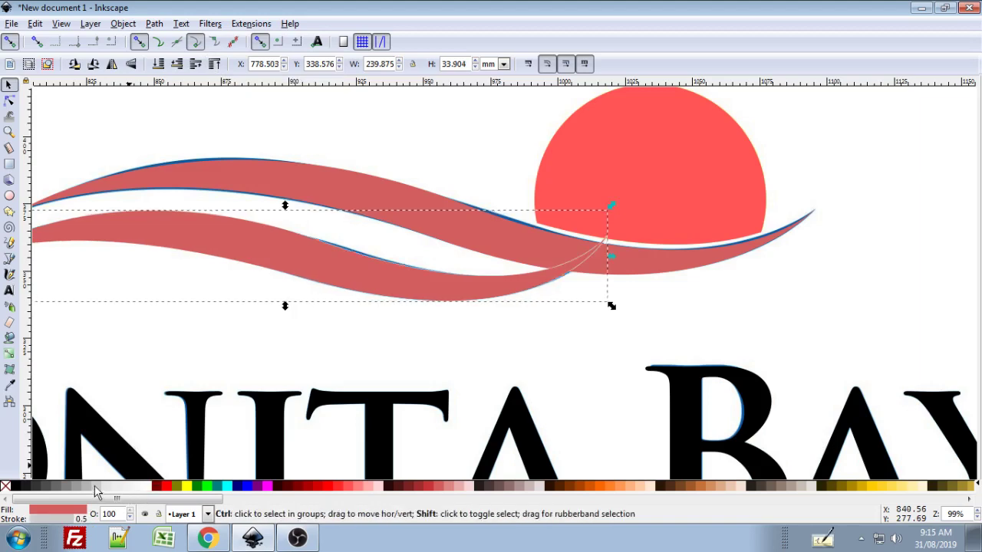
key(shift+ctrl+f)
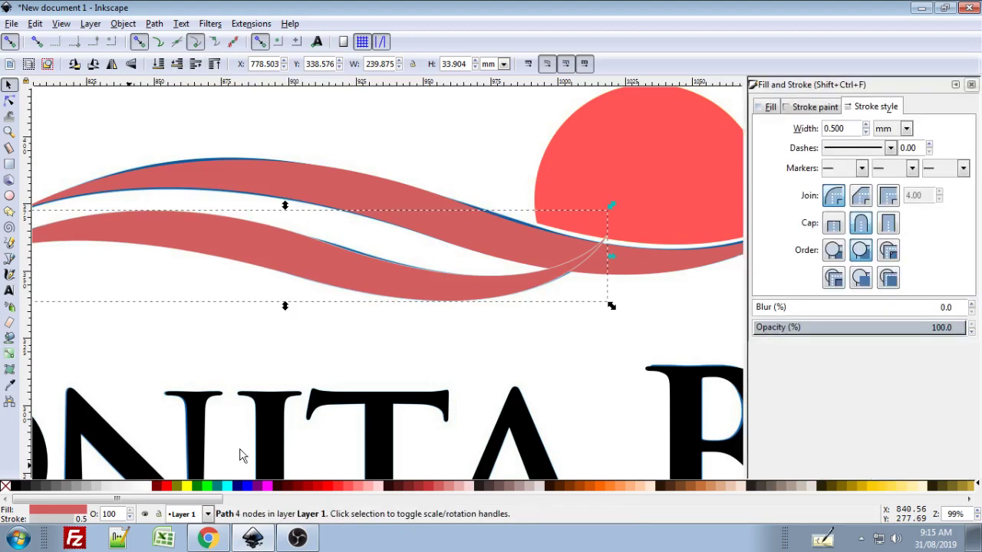
double_click(846, 130)
text(4)
key(Return)
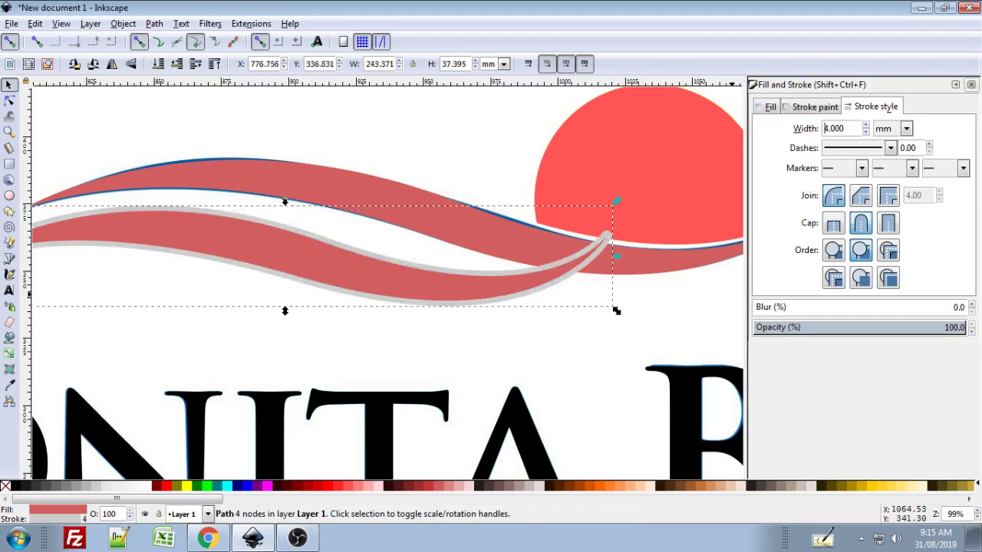
click(971, 84)
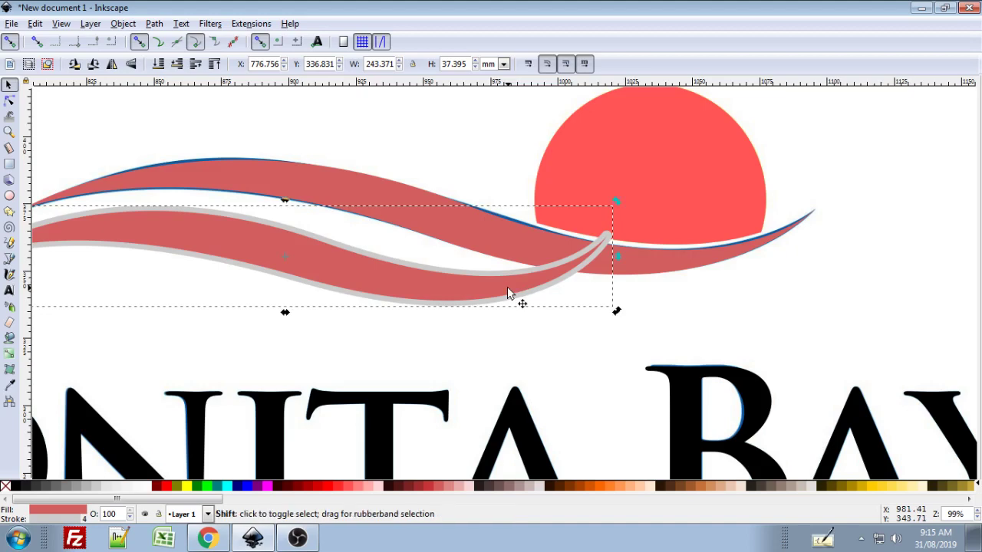
Turn a copy of the lower wave's outline into a shape and subtract it from the upper red wave
key(shift+Down)
key(shift+Up)
key(shift+Down)
key(shift+Down)
key(shift+Down)
key(shift+Down)
key(shift+Down)
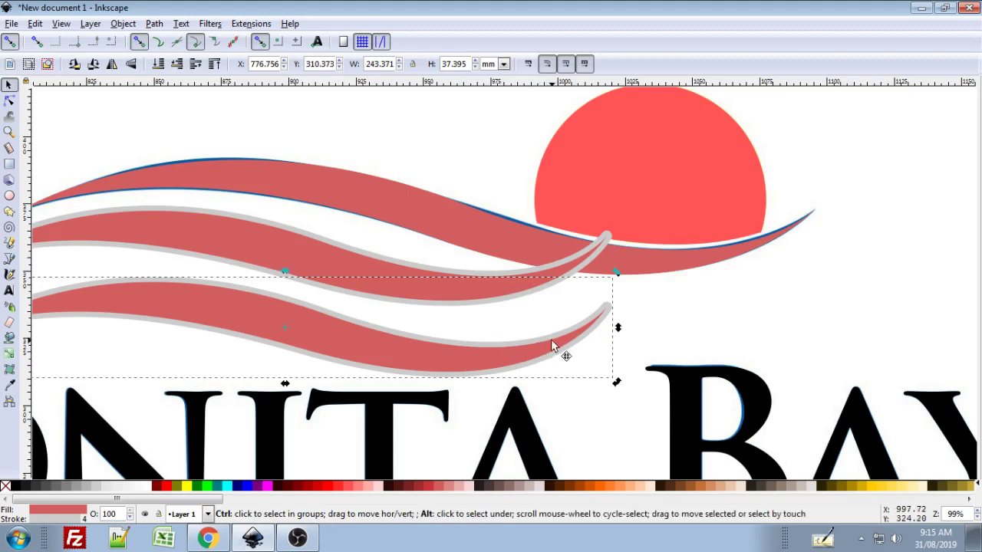
key(ctrl+shift+v)
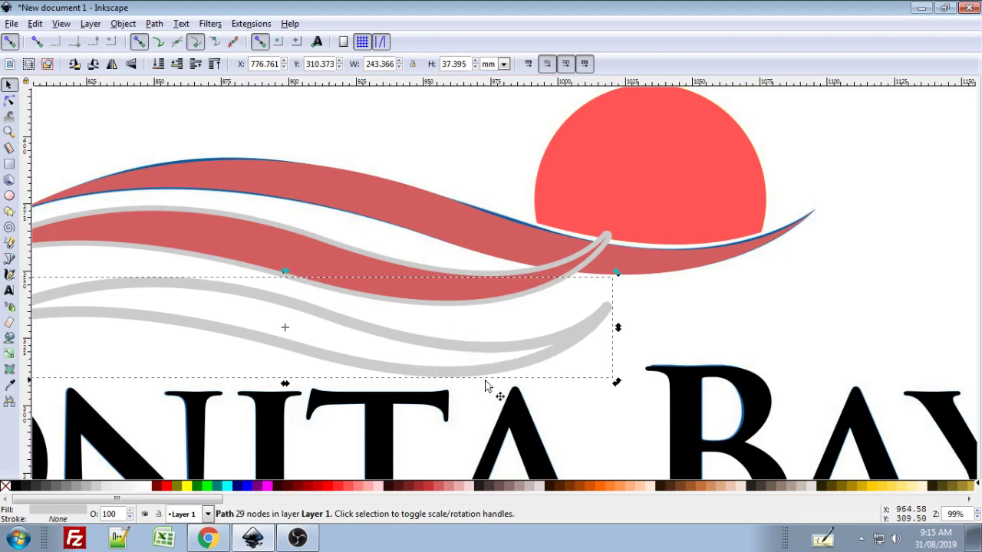
click(330, 256)
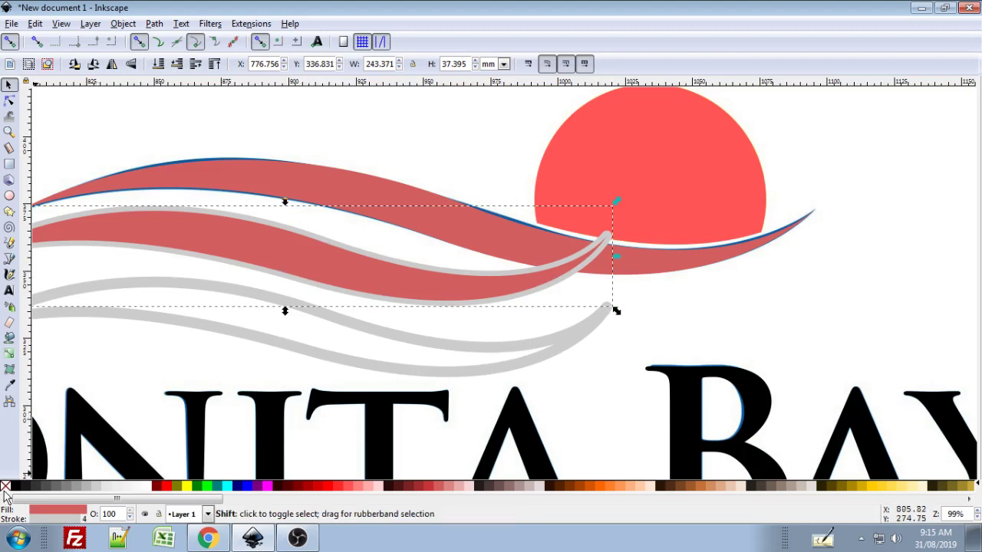
key(ctrl+z)
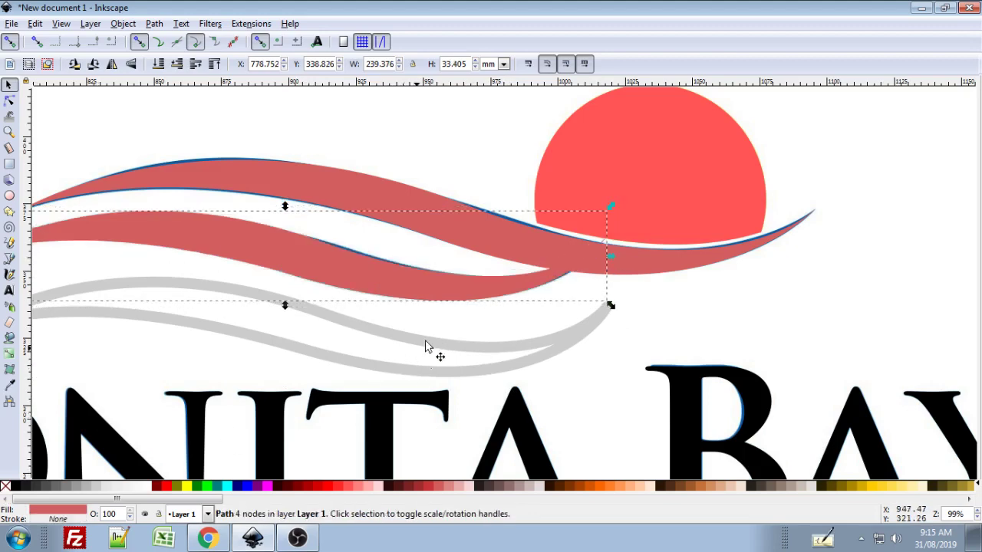
key(shift+Up)
key(shift+Up)
key(shift+Up)
key(shift+Up)
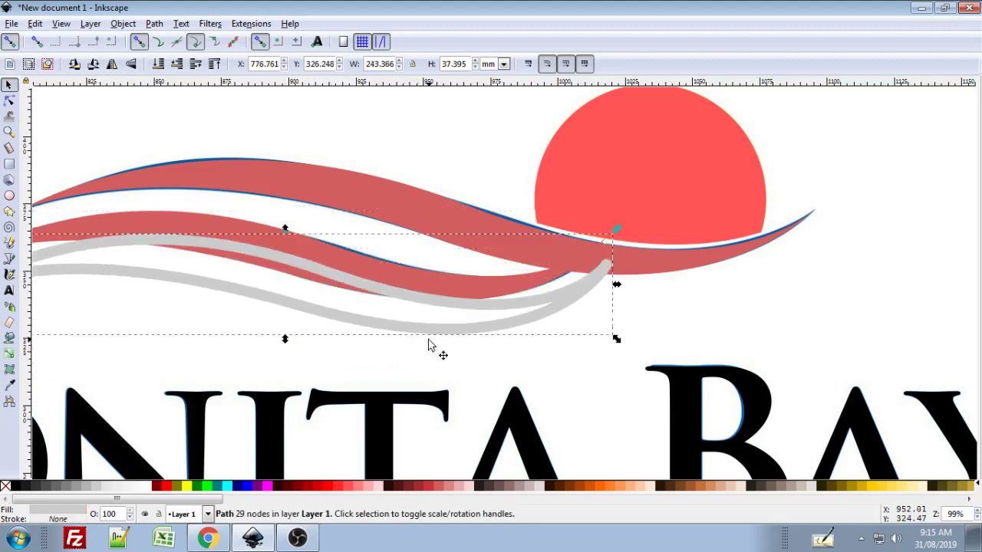
key(shift+Up)
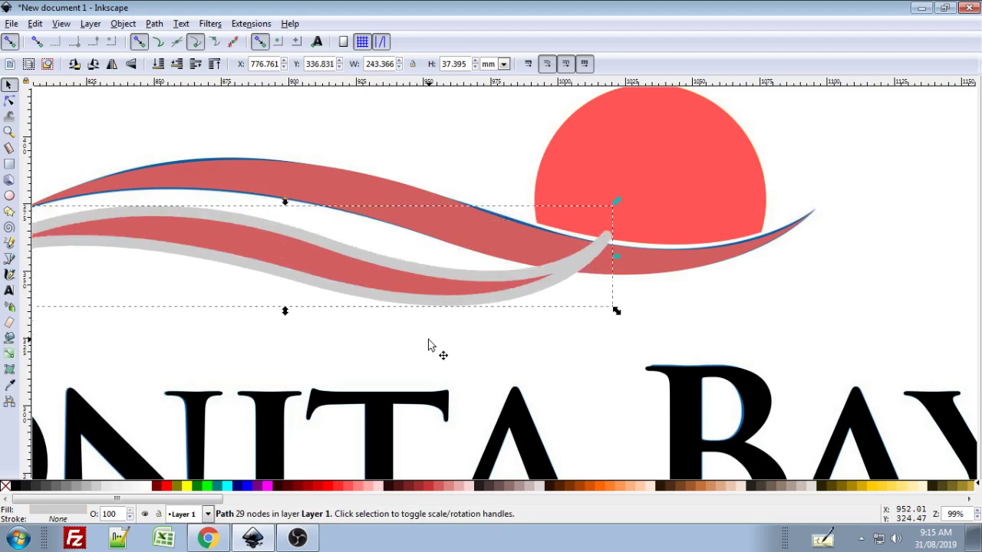
shift+click(506, 244)
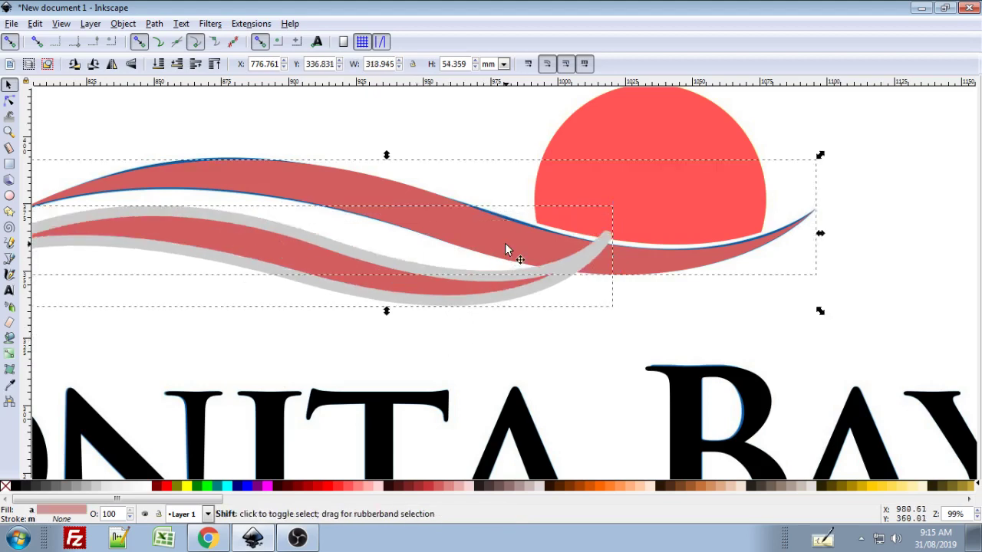
key(ctrl+minus)
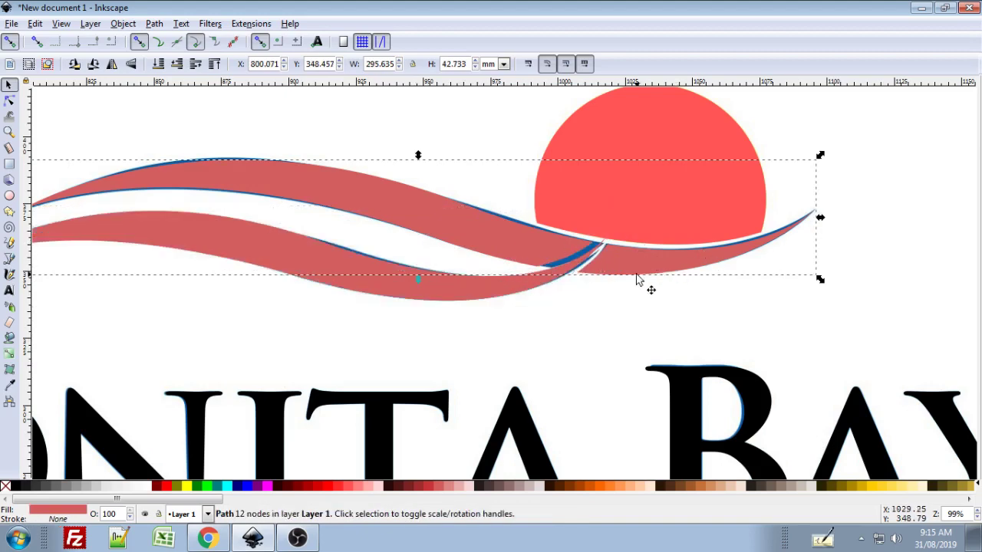
Zoom out and select the sun, both waves, CLUB and the BONITA BAY text together
scroll(637, 280, down, 1)
scroll(637, 280, down, 1)
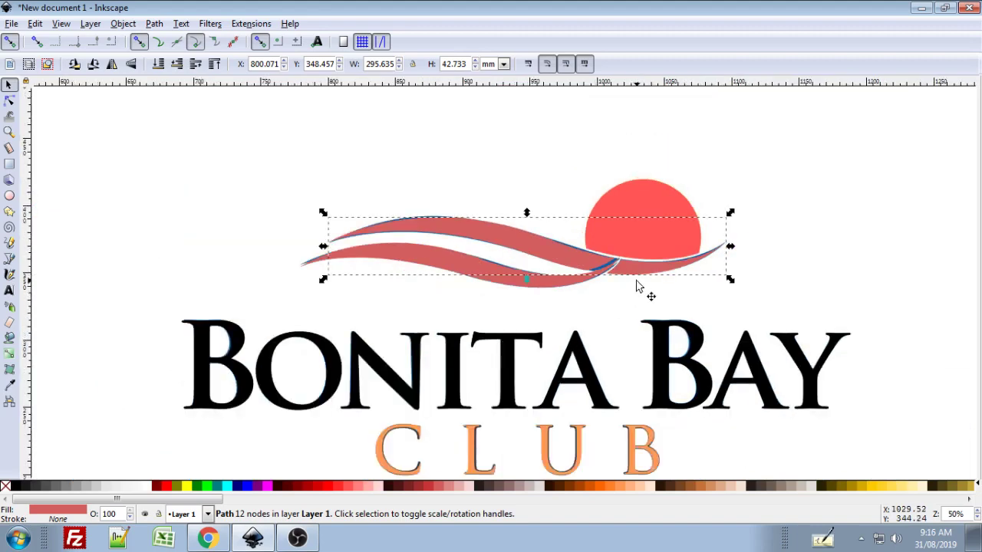
scroll(620, 258, down, 1)
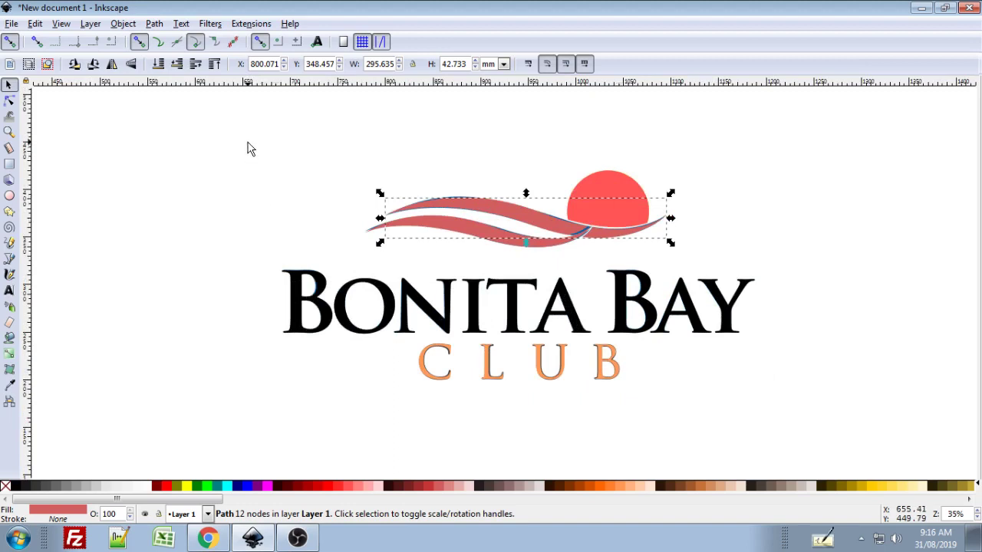
drag(245, 140, 708, 423)
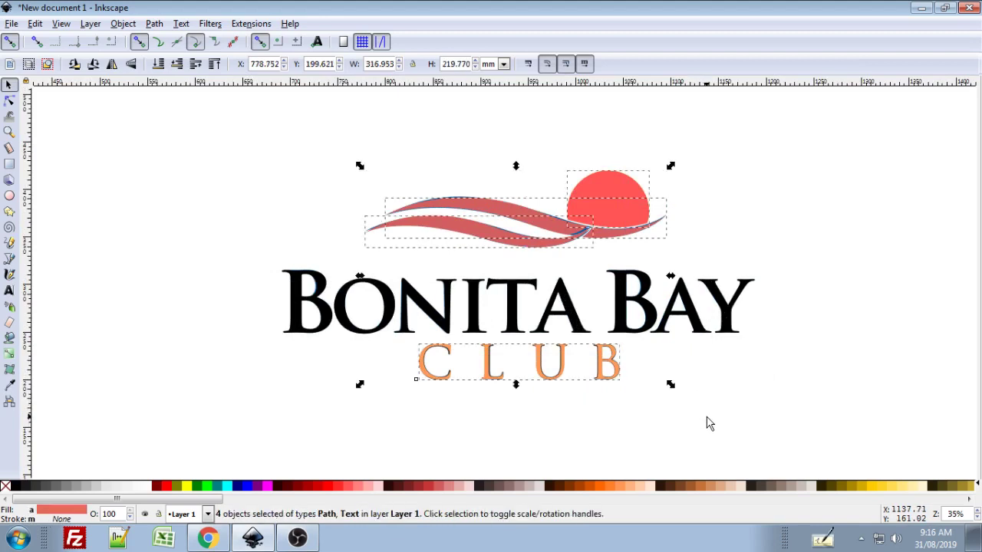
shift+click(728, 322)
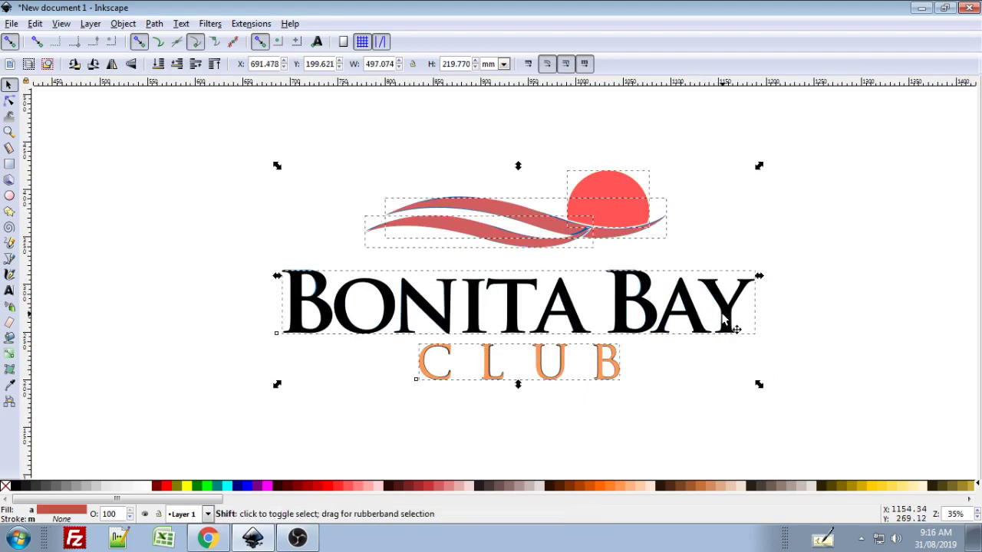